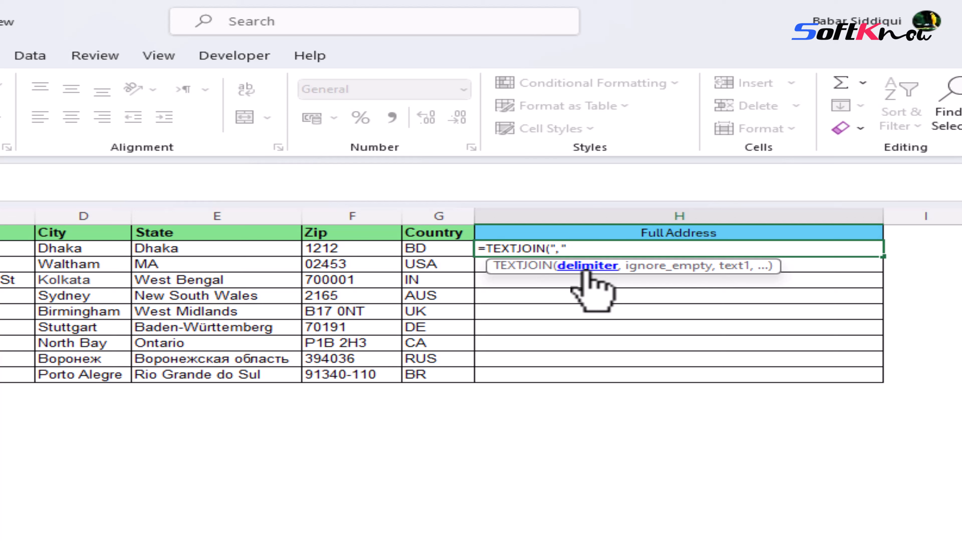
Step: Complete the formula =TEXTJOIN(", ",TRUE,A2:G2) in H2, joining row 2's cells with comma separators
type(",")
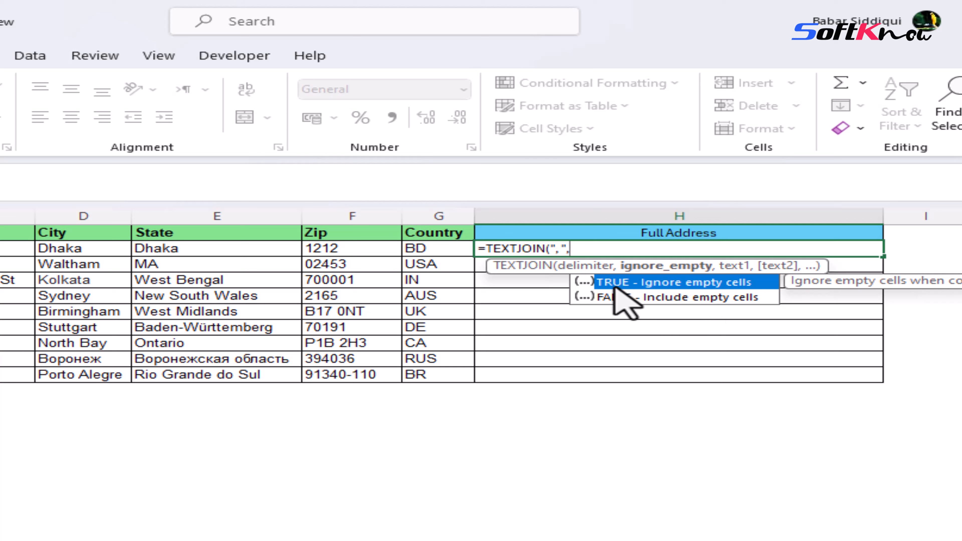
left_click(657, 299)
left_click(650, 287)
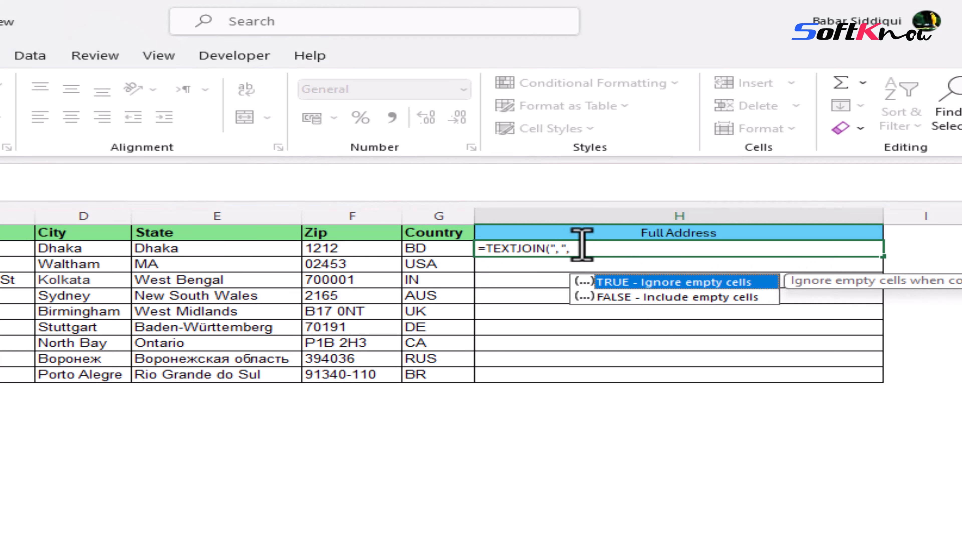
left_click(603, 252)
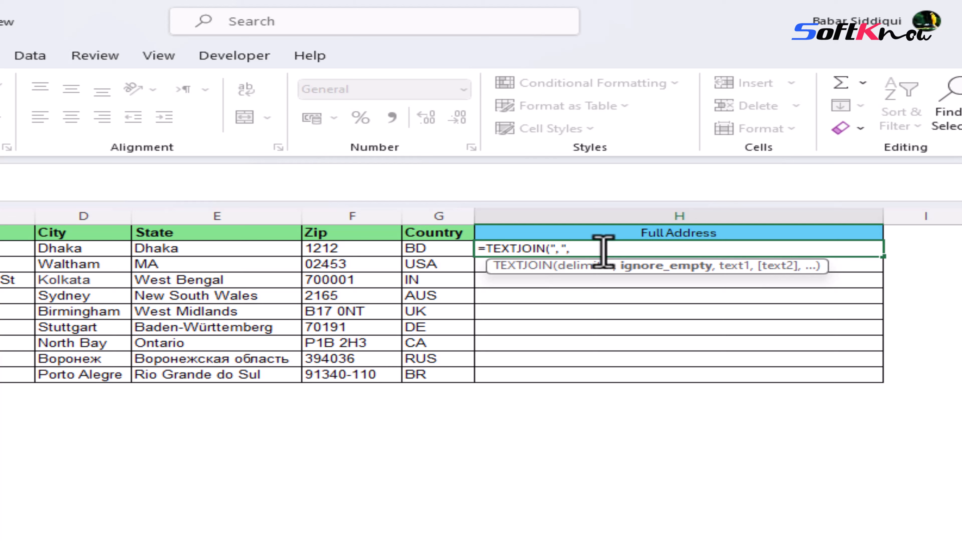
type("TRUE")
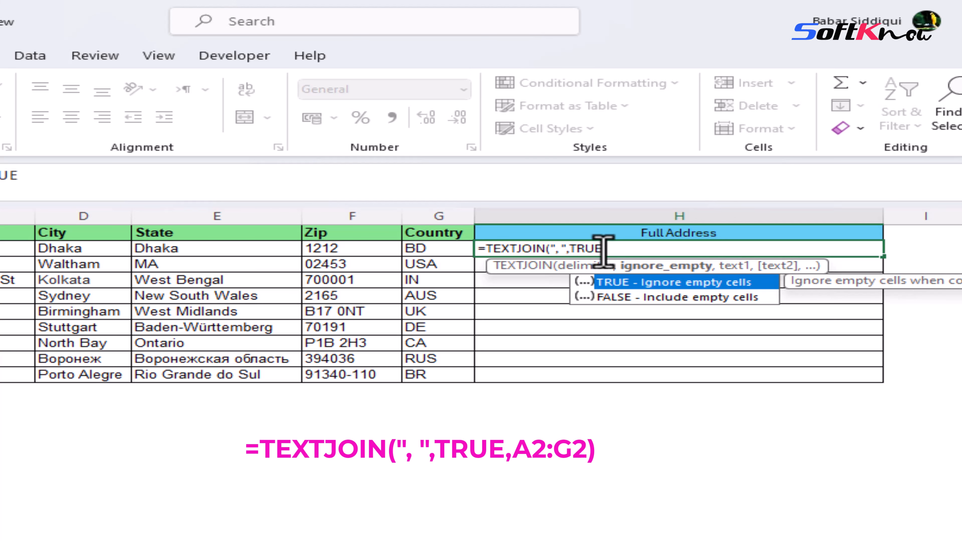
type(",")
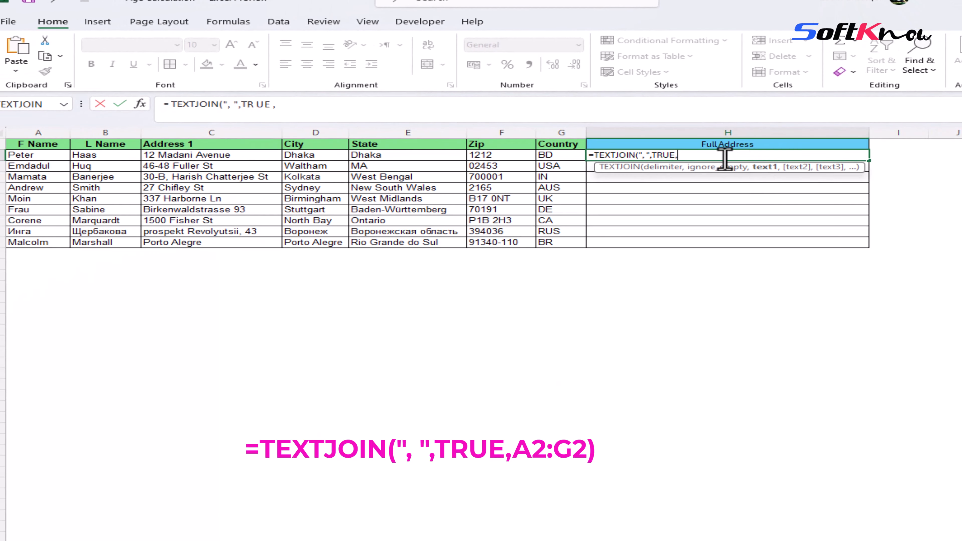
left_click(33, 154)
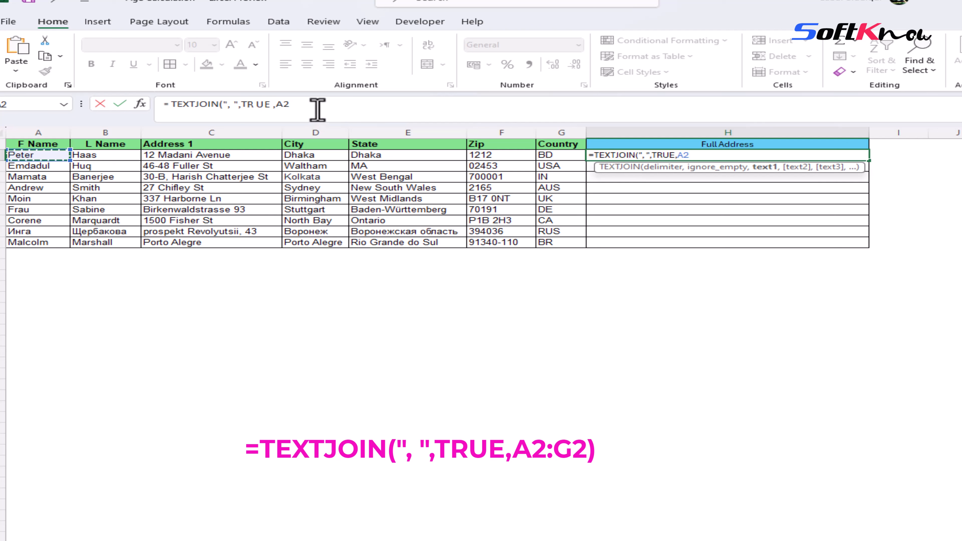
left_click(707, 155)
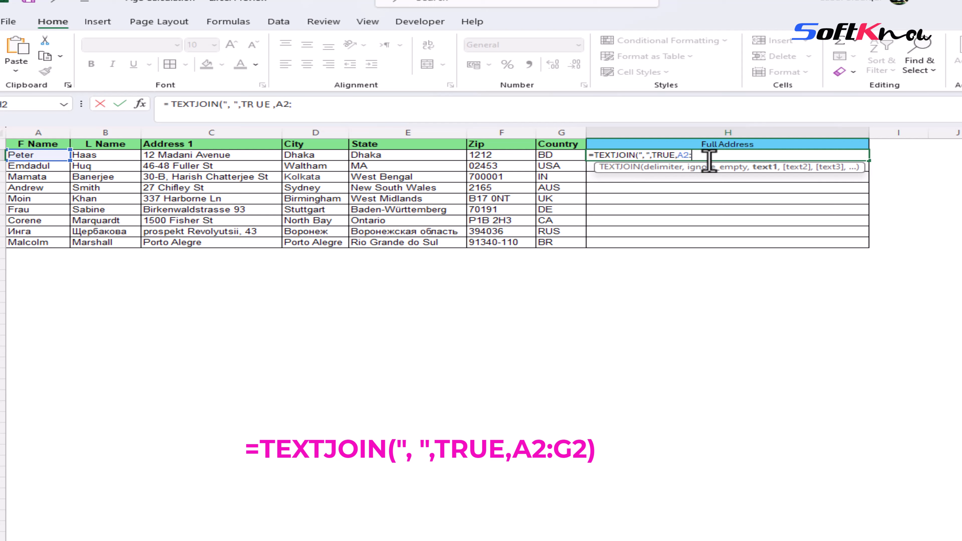
left_click(553, 154)
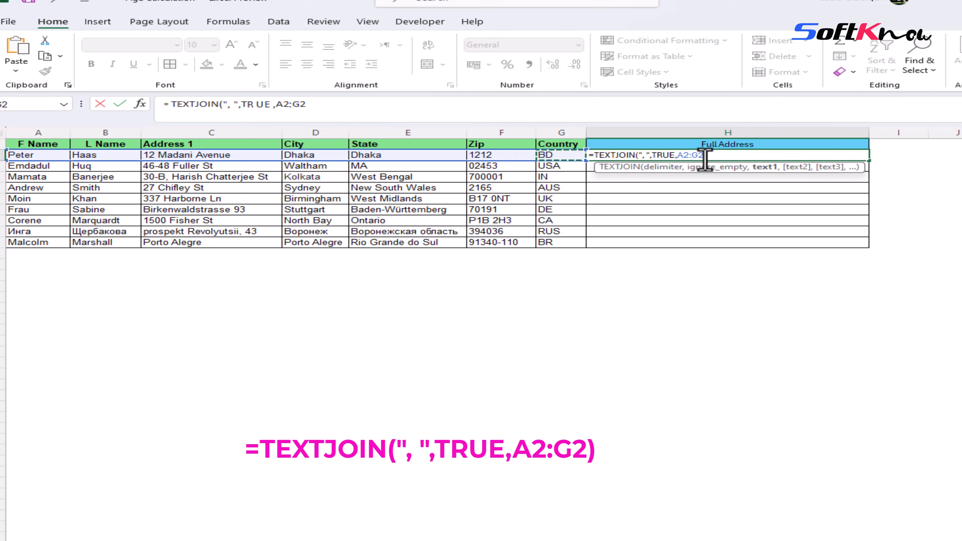
key("Return")
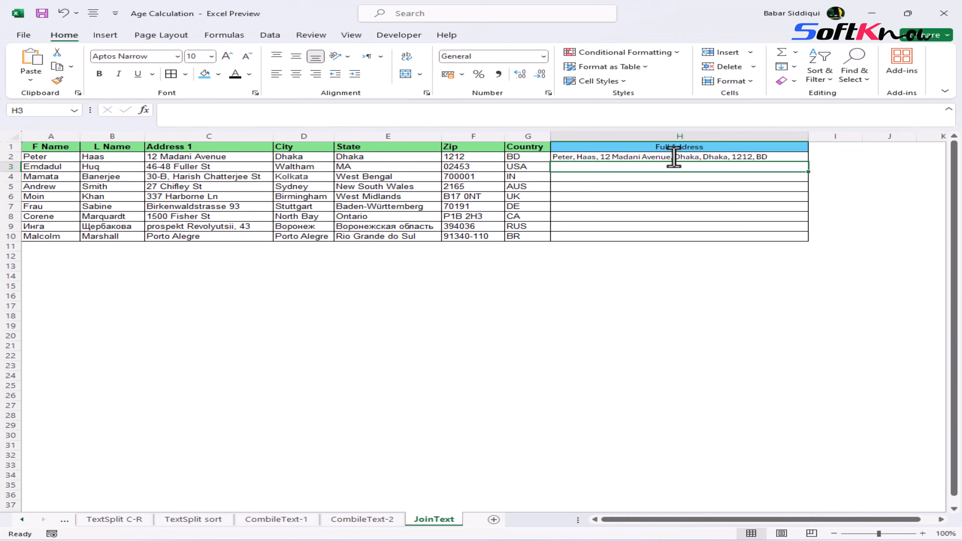
Step: Fill the H2 formula down through H10 for the remaining rows
left_click(662, 157)
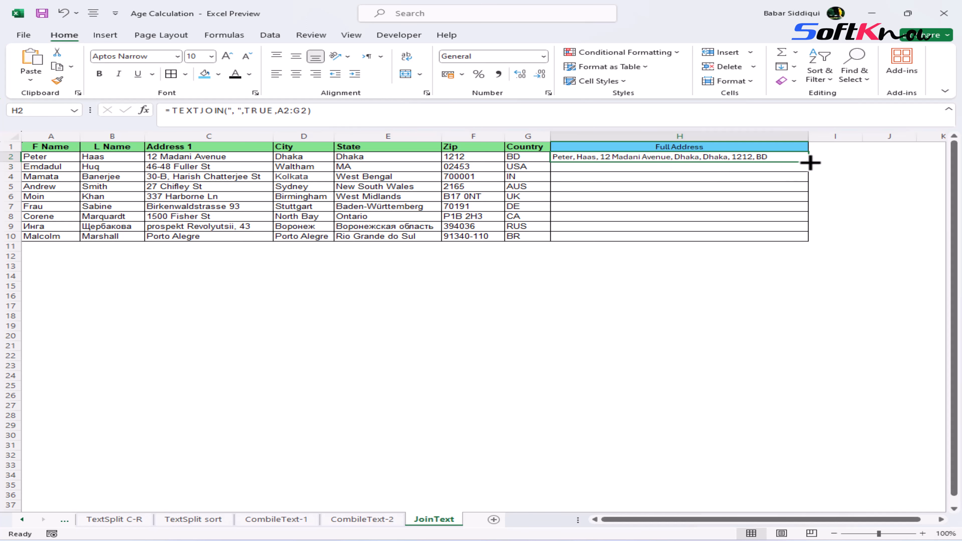
left_click_drag(809, 161, 827, 241)
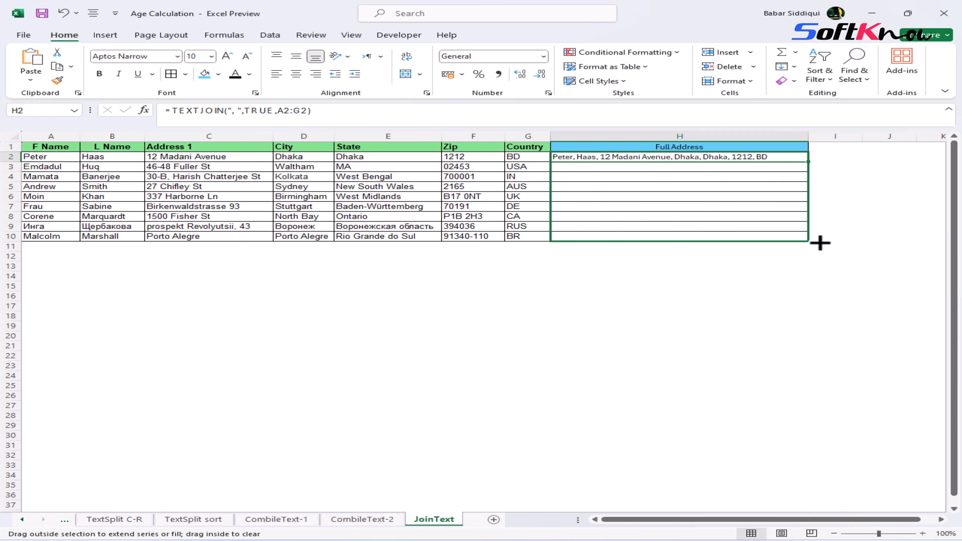
left_click_drag(812, 242, 812, 241)
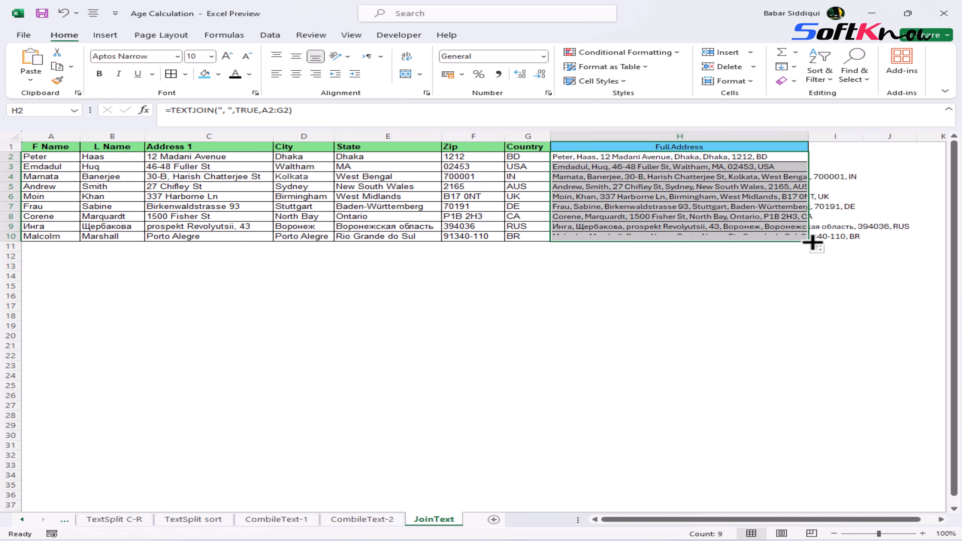
left_click(656, 271)
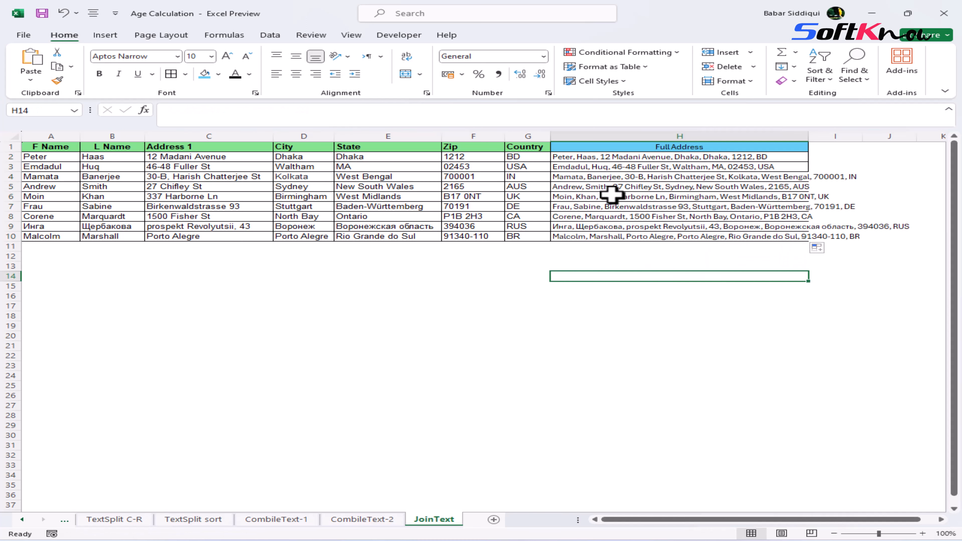
Step: Clear the Address 1 and City cells in row 2, then undo both deletions
left_click(605, 156)
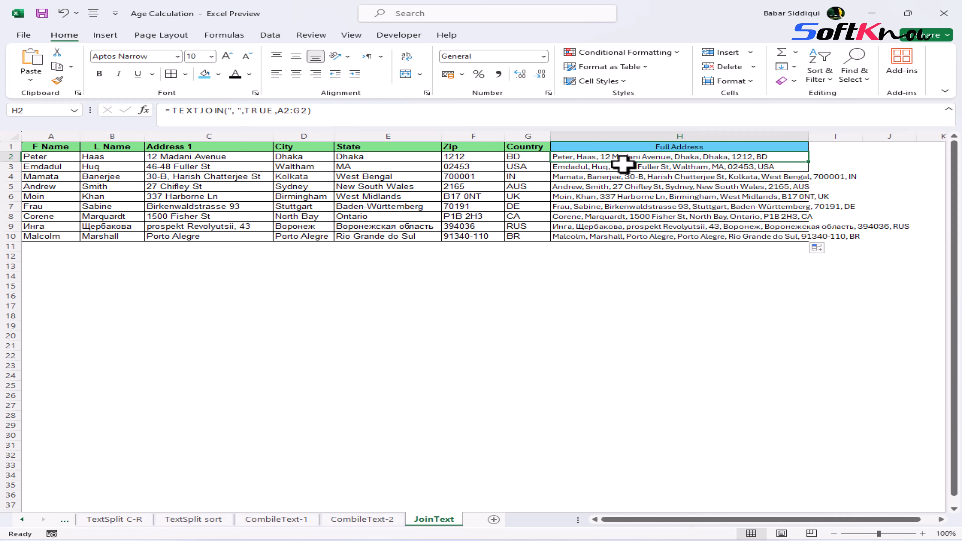
left_click(201, 156)
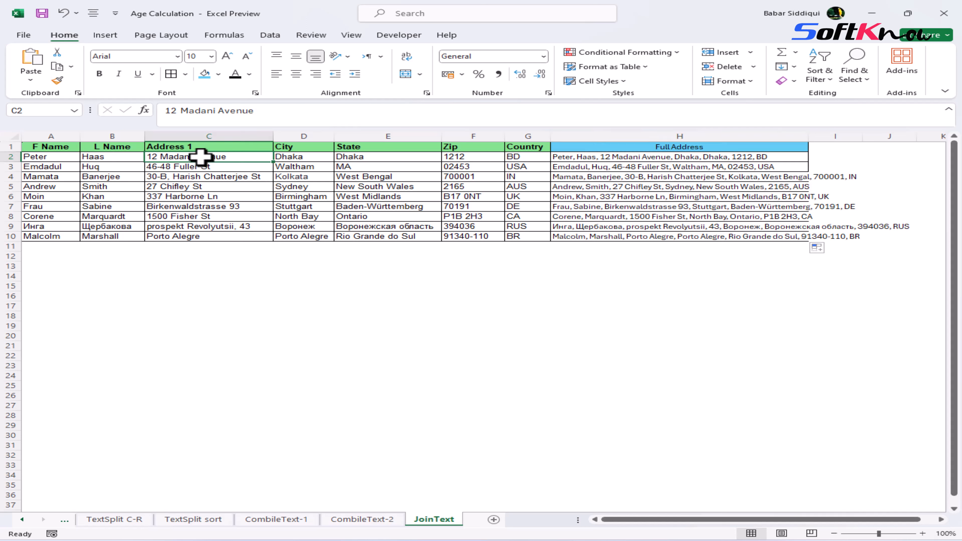
key("Delete")
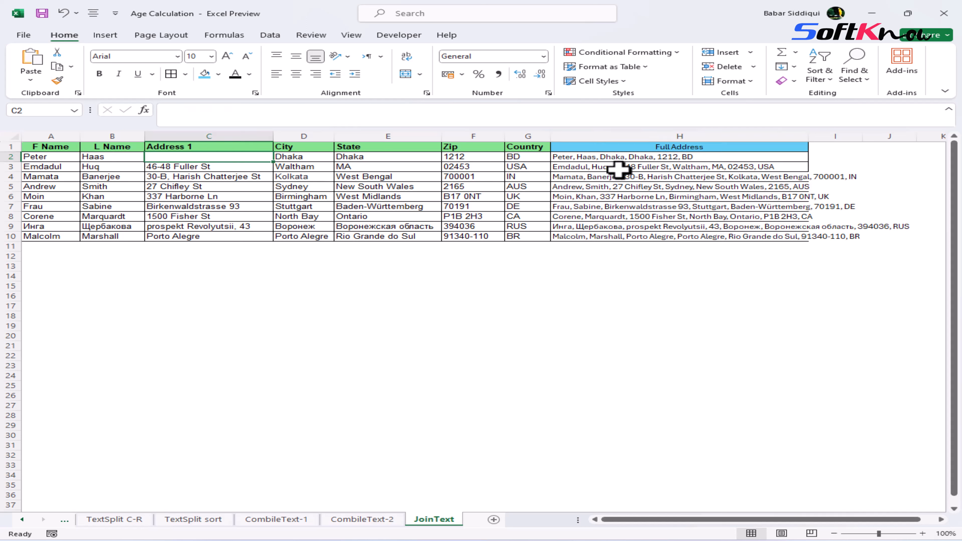
left_click(307, 159)
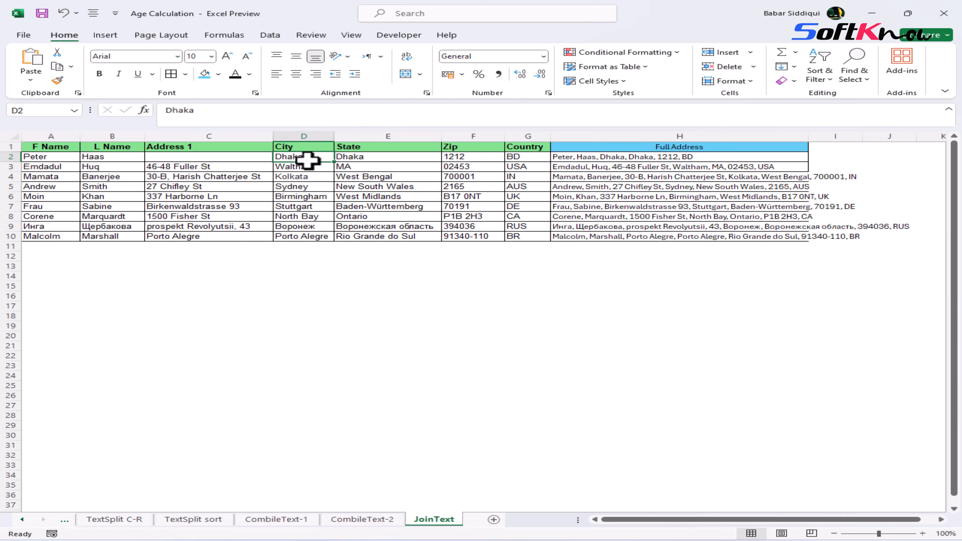
key("Delete")
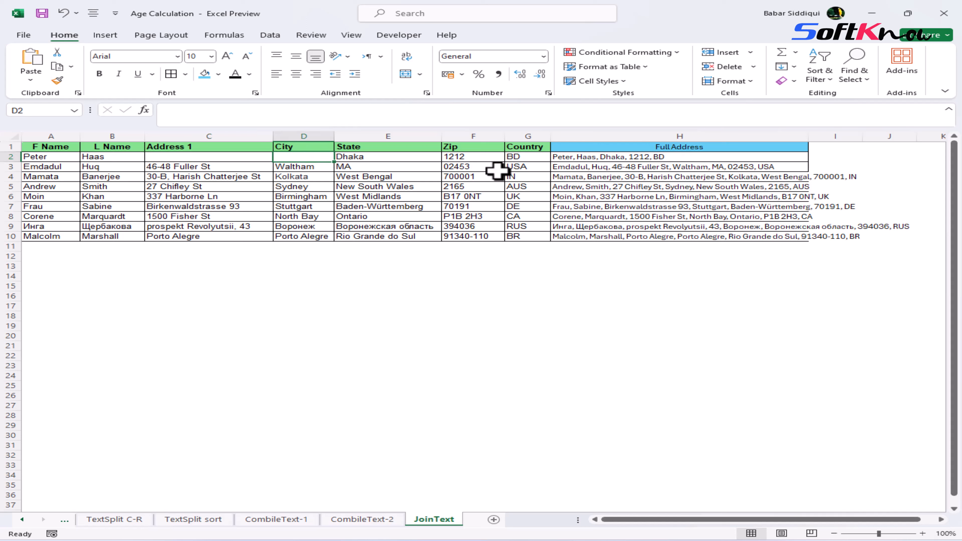
left_click(62, 16)
left_click(62, 15)
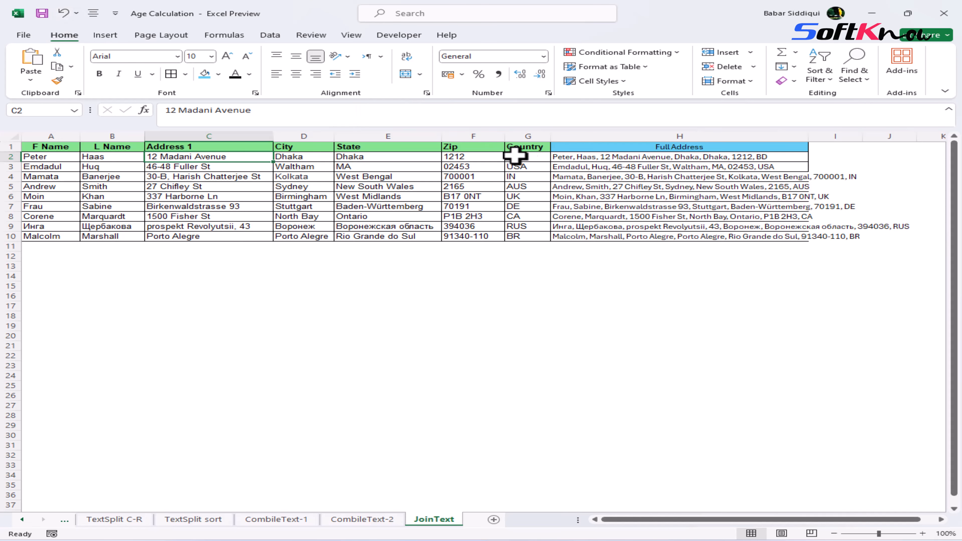
Step: Change the ignore_empty argument in H2's TEXTJOIN formula from TRUE to FALSE
left_click(590, 157)
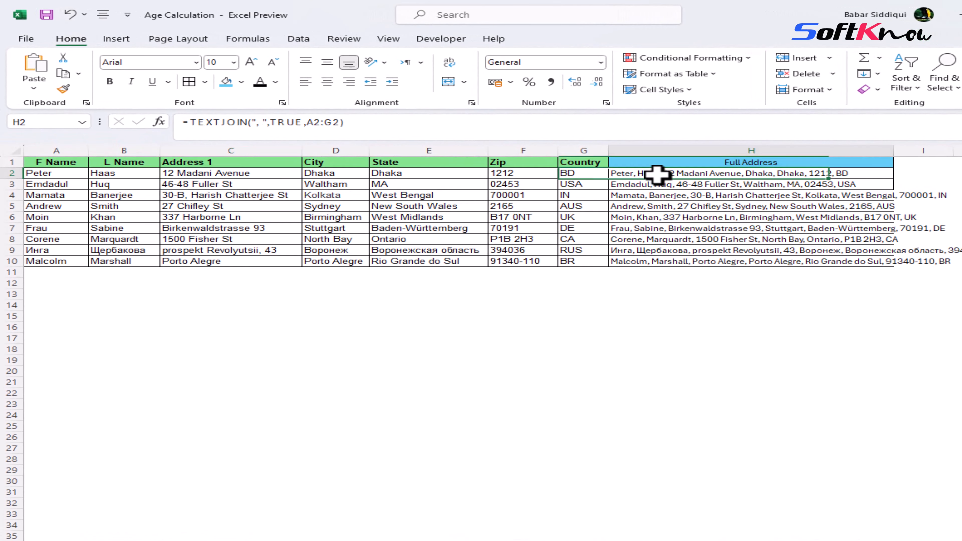
left_click(269, 122)
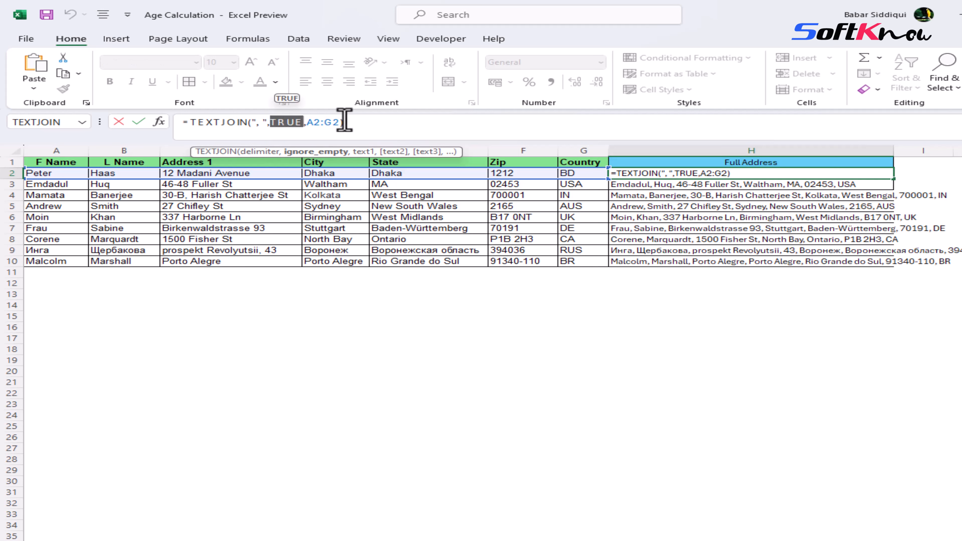
type("FA")
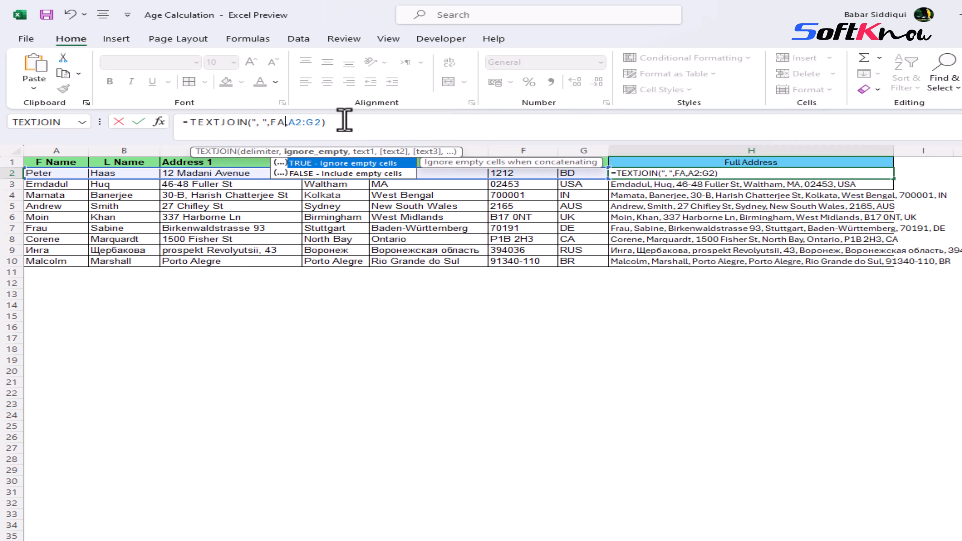
type("LSE")
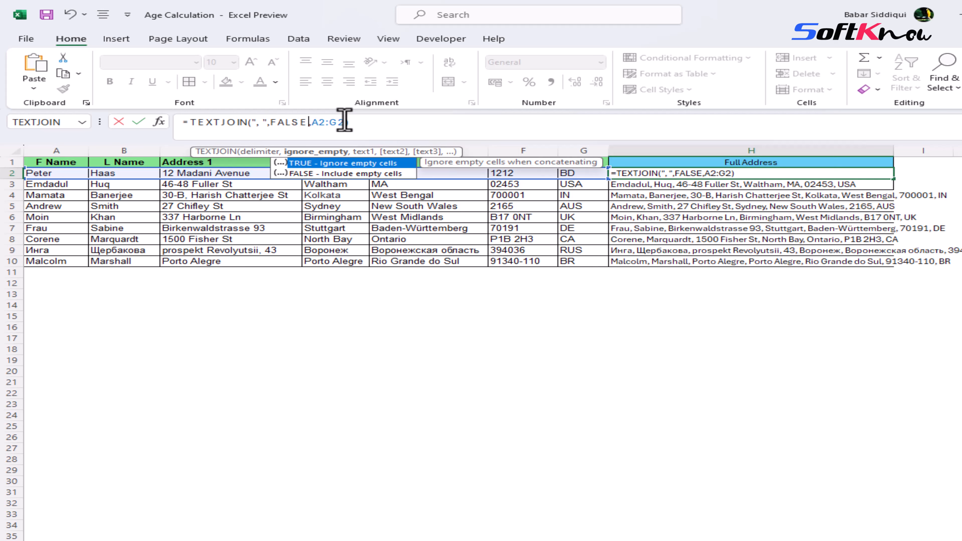
key("Return")
key("Up")
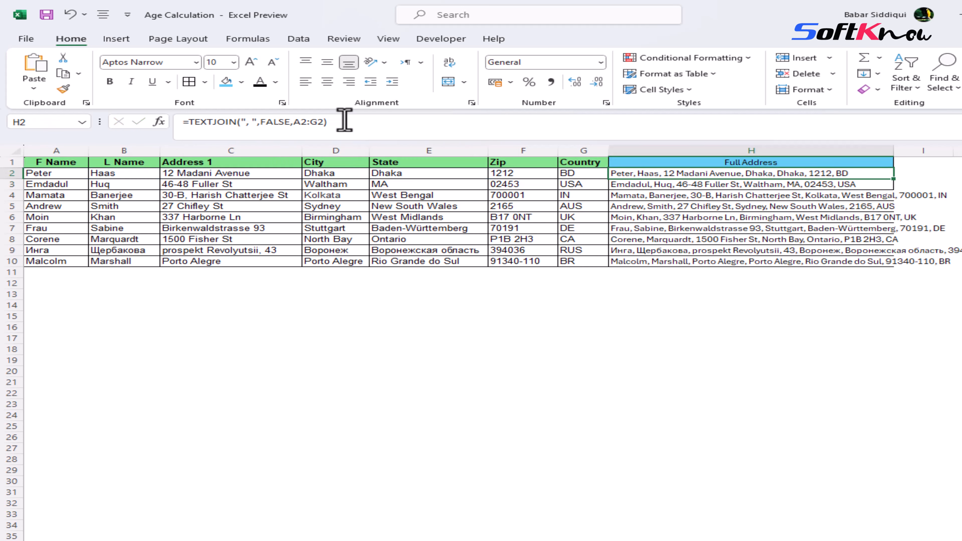
Step: Clear the Address 1 and City cells in row 2 again, then undo the deletions
left_click(185, 174)
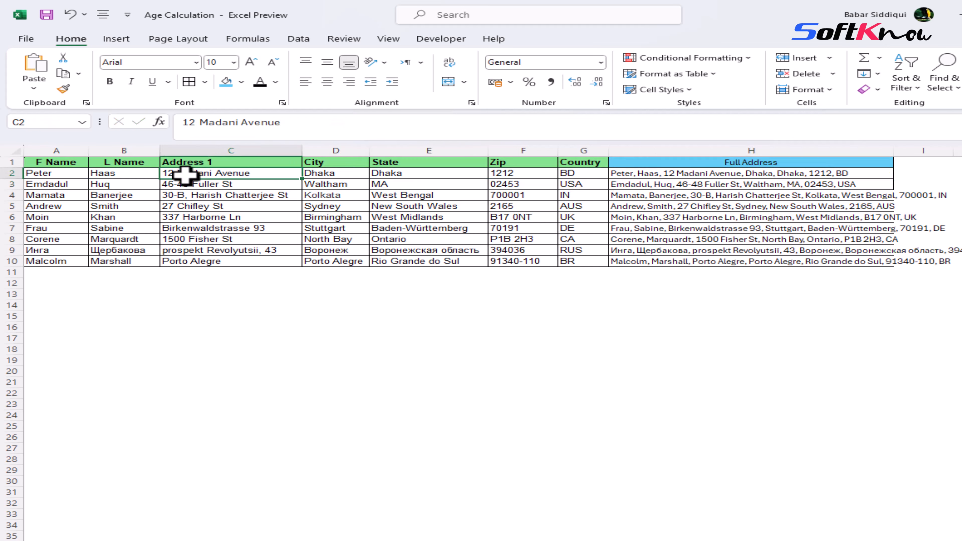
key("Delete")
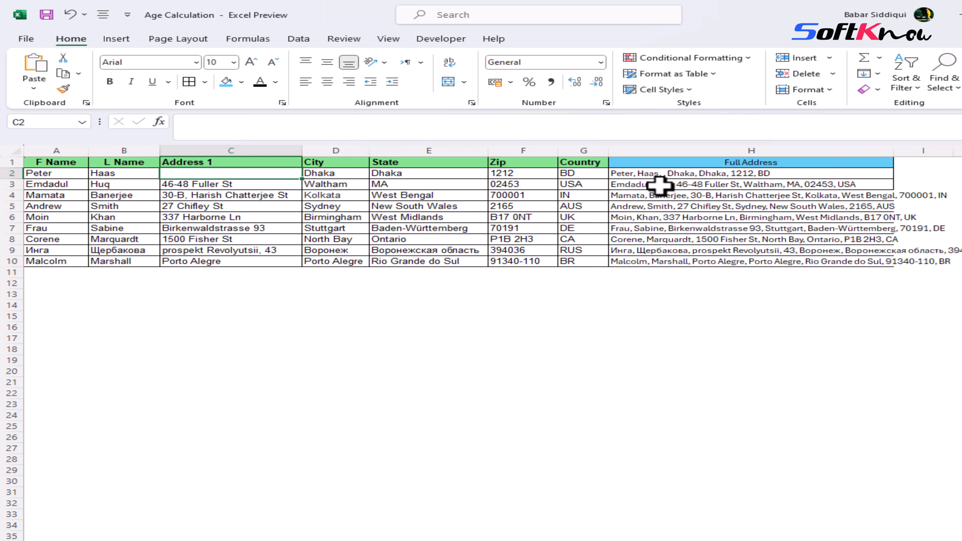
left_click(352, 172)
key("Delete")
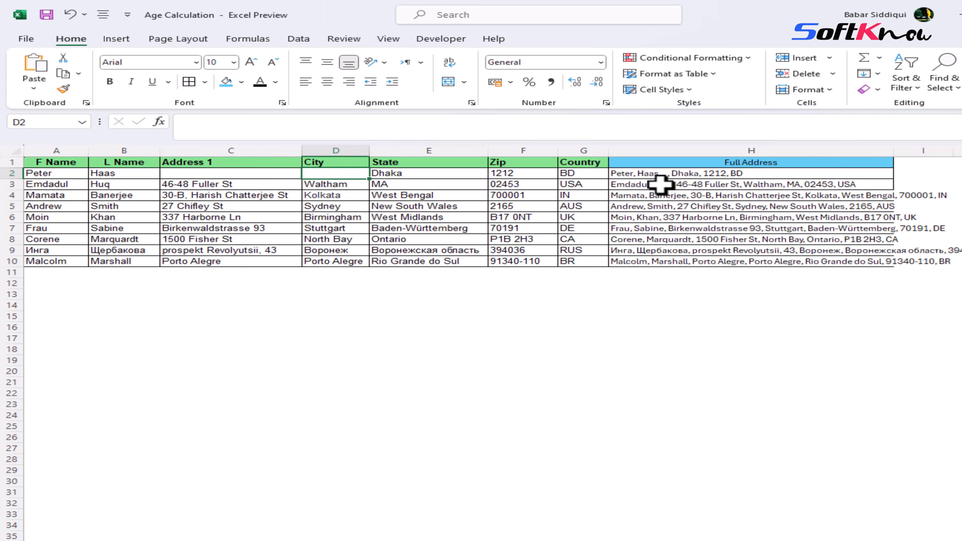
left_click(640, 175)
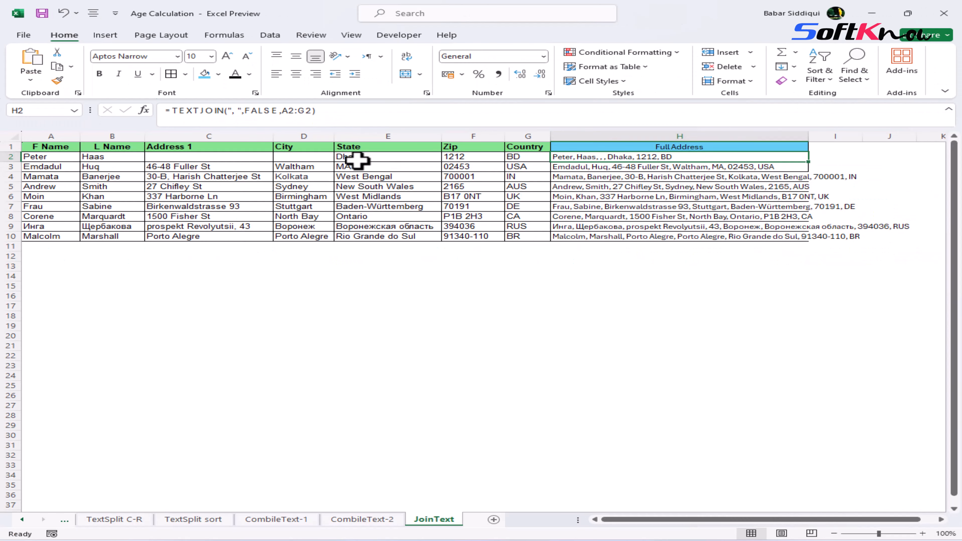
left_click(356, 160)
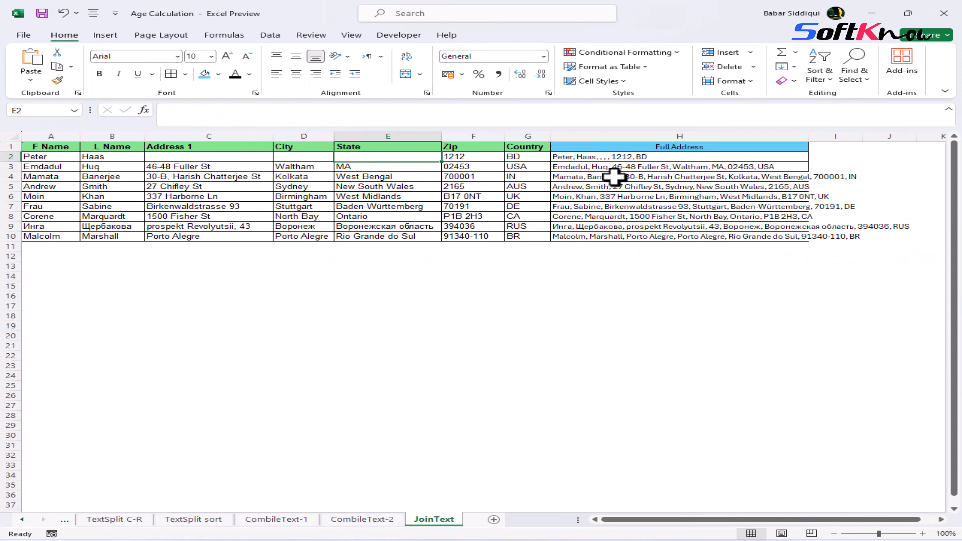
left_click(64, 14)
left_click(64, 14)
Step: Set the ignore_empty argument in H2's formula back to TRUE
left_click(590, 158)
left_click(250, 111)
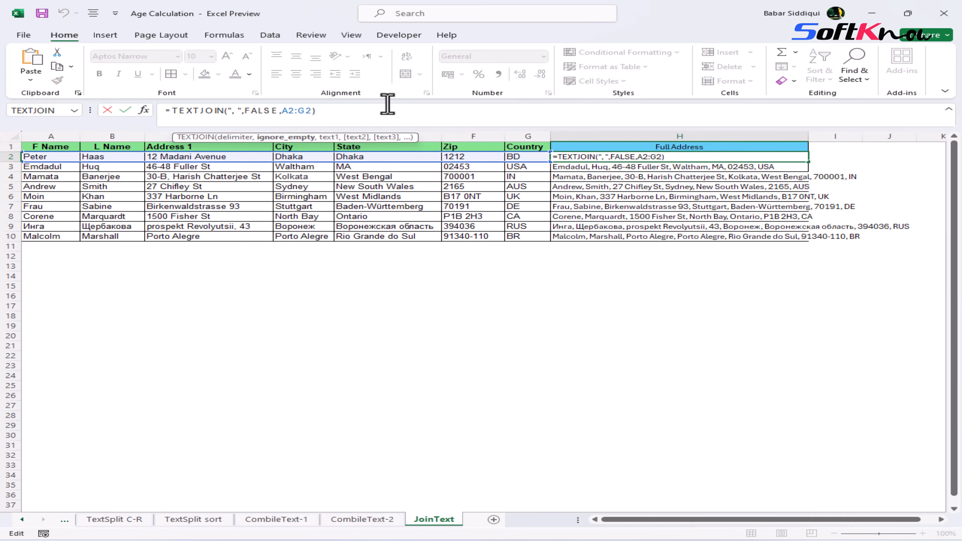
key("shift+Right")
key("shift+Right")
type("TRUE")
key("Return")
key("Up")
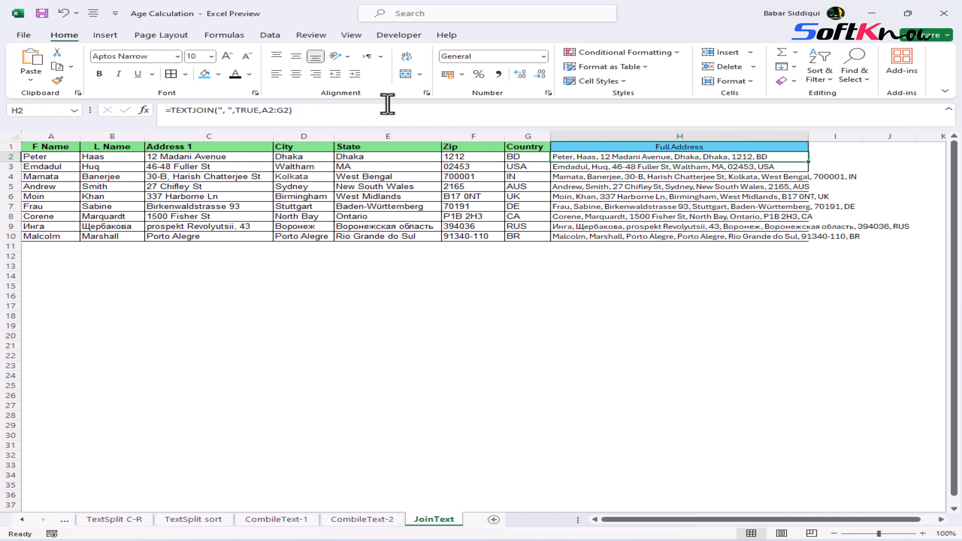
Step: Clear the State cell in row 2, then undo the deletion
key("Left")
key("Left")
key("Left")
key("Left")
key("Left")
key("shift+Right")
key("Delete")
key("Right")
key("Right")
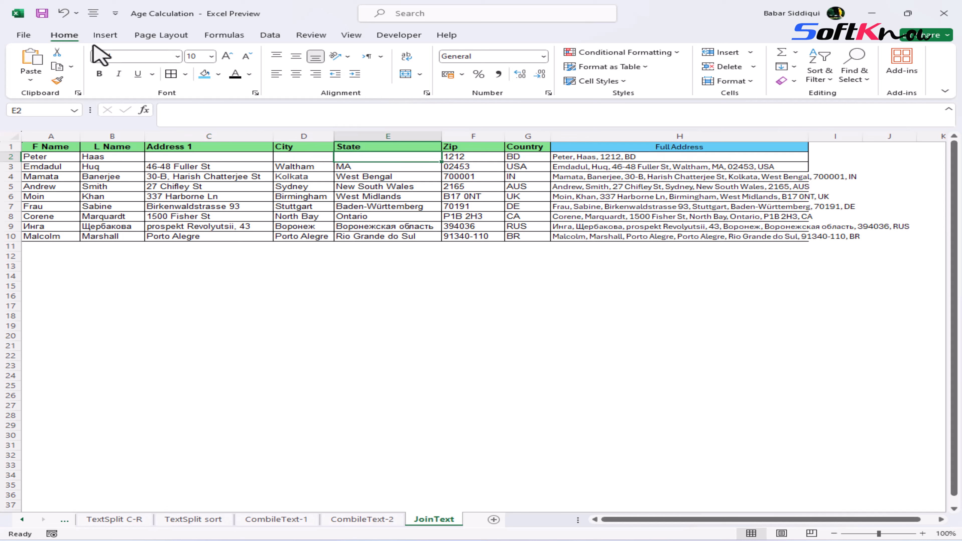
left_click(63, 14)
Step: Change the first name in A5 to Anderson
left_click(202, 314)
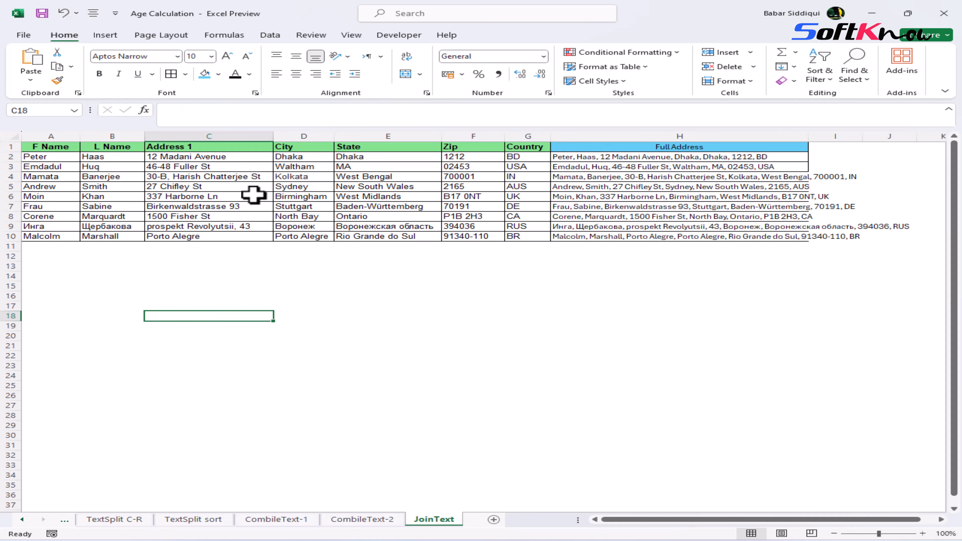
left_click(52, 185)
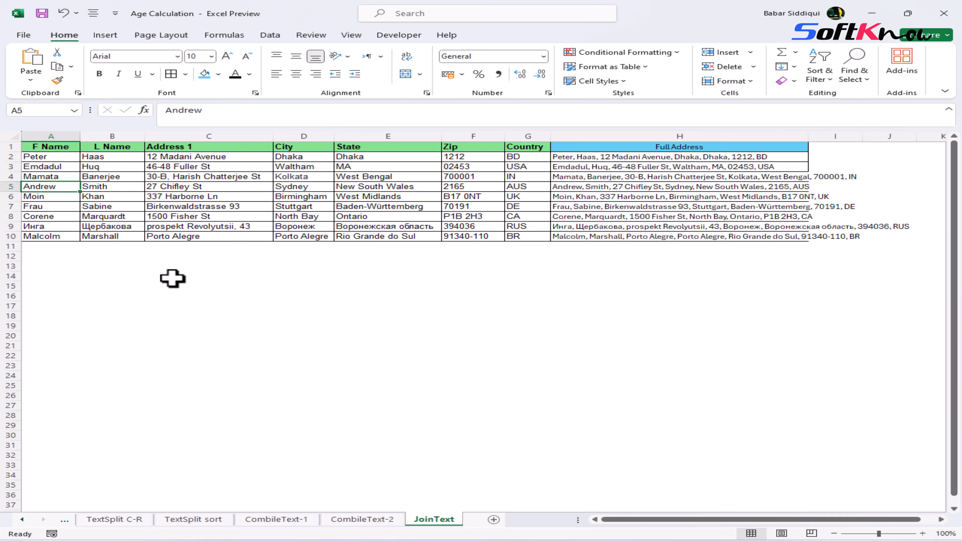
type("AN")
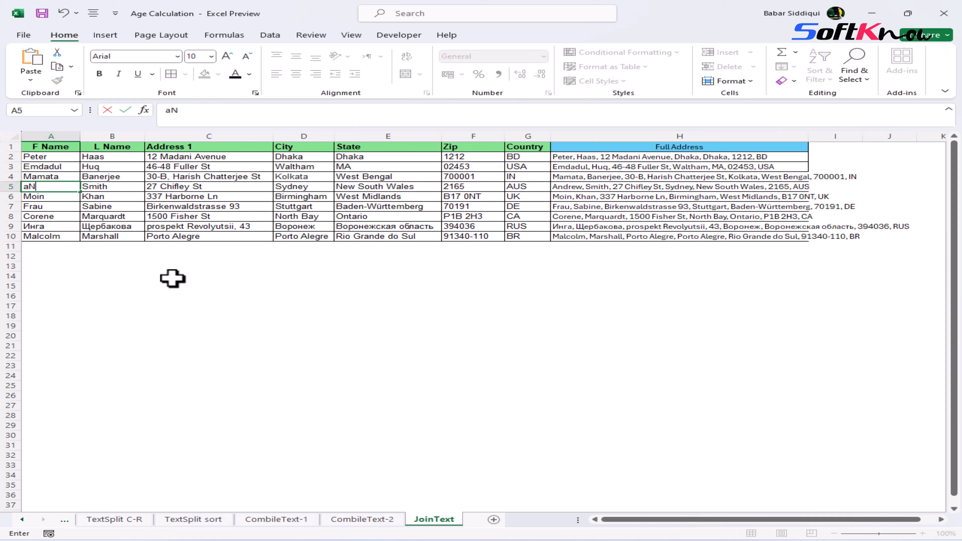
type("derson")
key("Return")
Step: Move through the table's cells to review the entries and Full Address results
key("Right")
key("Right")
key("Right")
key("Right")
key("Right")
key("Right")
key("Right")
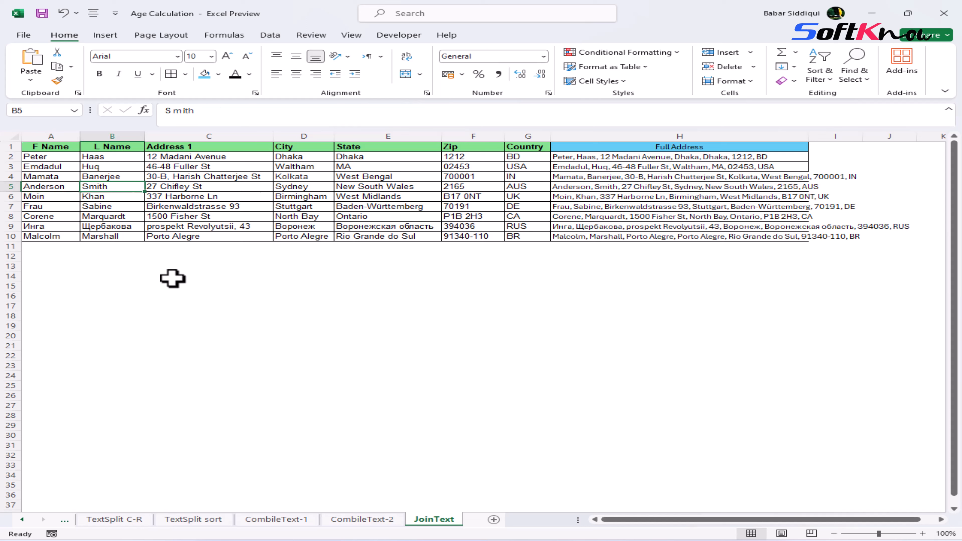
key("Down")
key("Down")
key("Down")
key("Down")
key("Left")
key("Left")
key("Left")
key("Left")
key("Left")
key("Left")
key("Left")
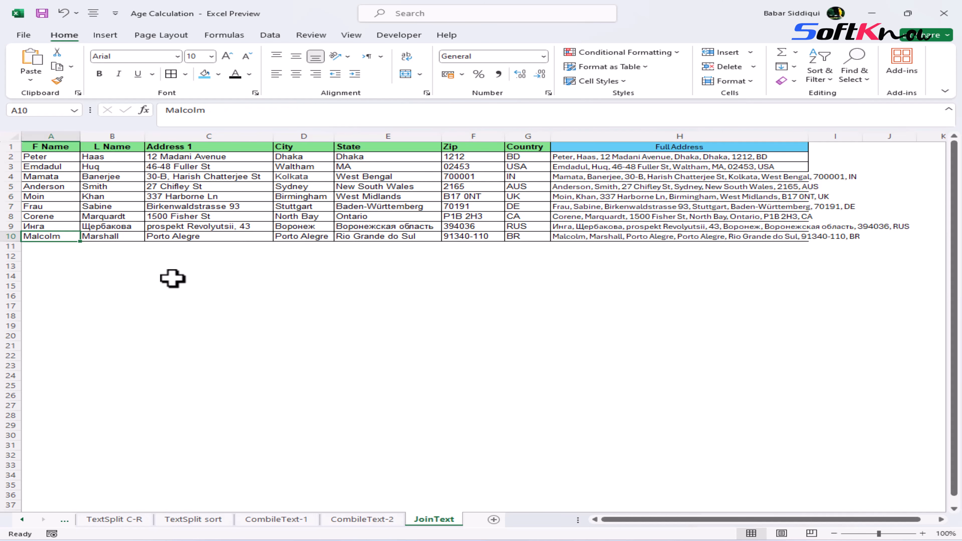
key("Right")
key("Right")
key("Right")
key("Right")
key("Right")
key("Right")
key("Right")
key("Right")
key("Left")
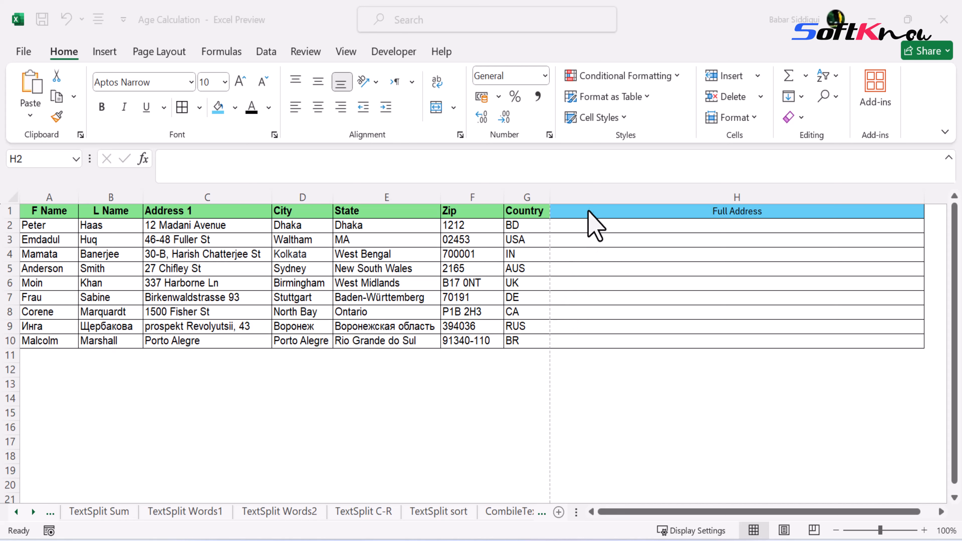
Step: Start an Insert Function for H2 and choose TEXTJOIN by searching all categories for textjoin
left_click(586, 227)
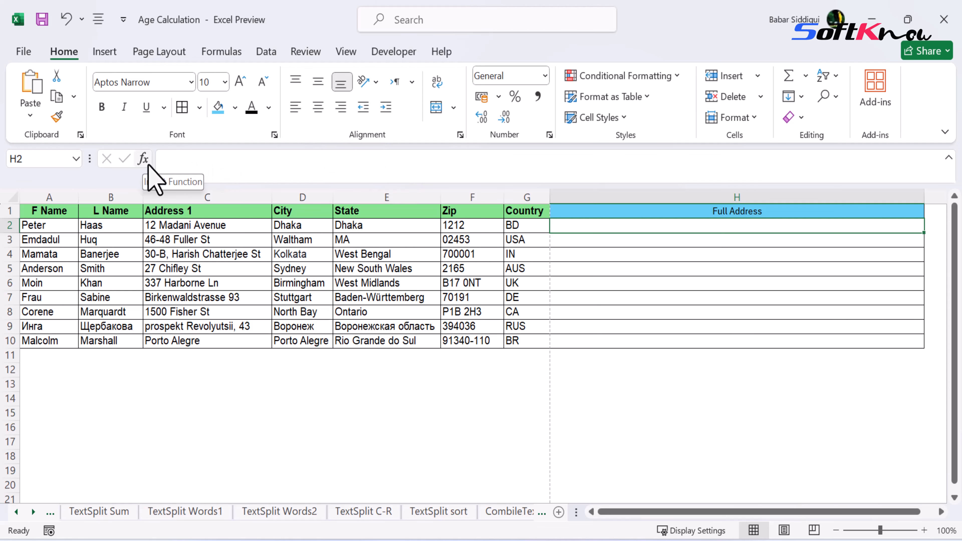
left_click(143, 159)
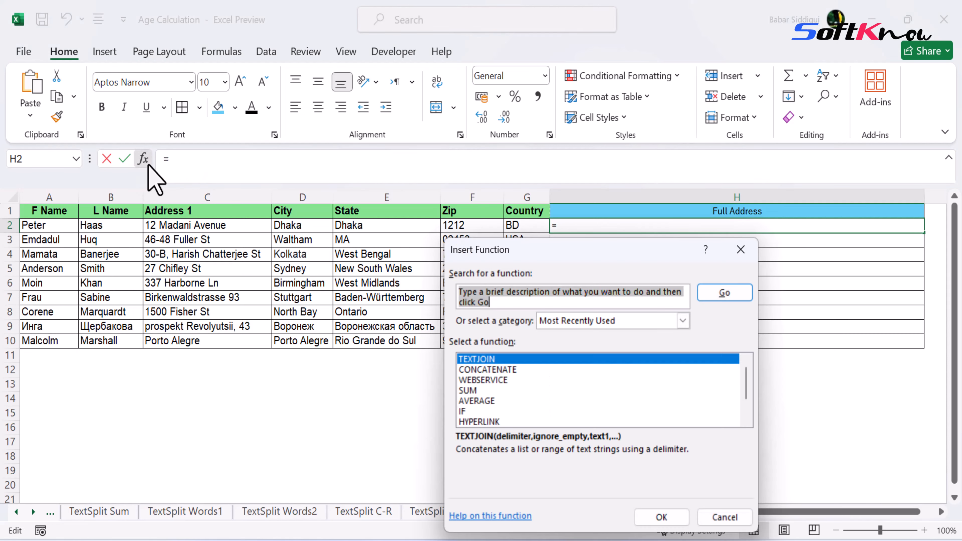
left_click(682, 321)
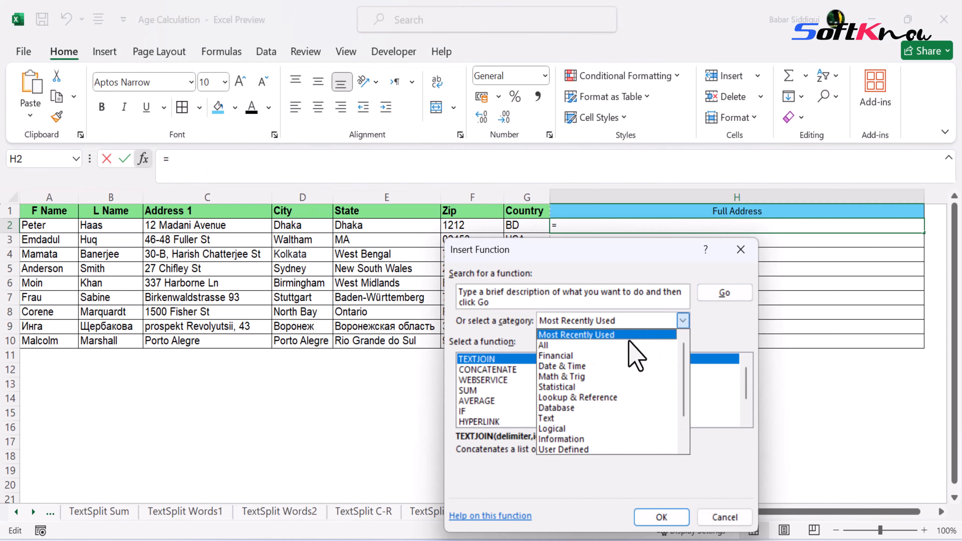
left_click(548, 347)
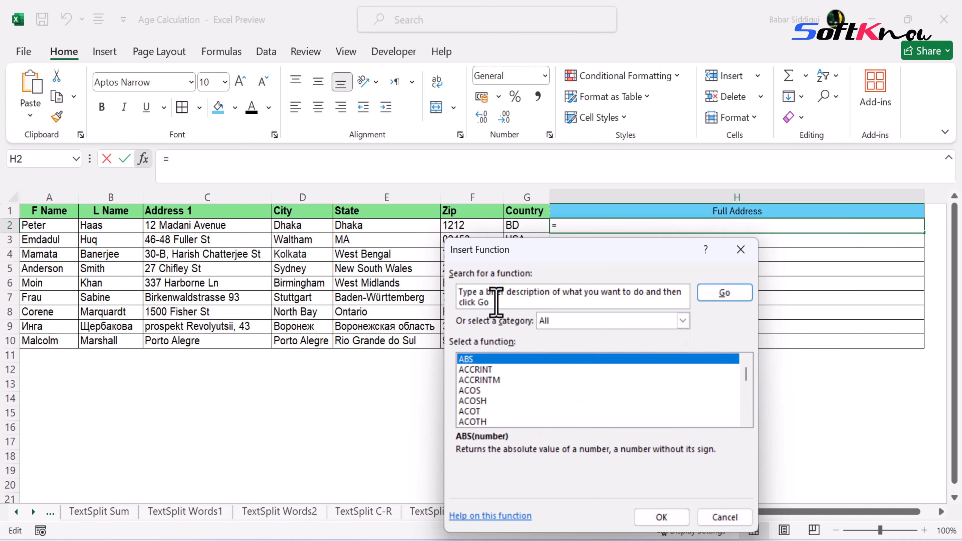
left_click(496, 301)
type("textjoin")
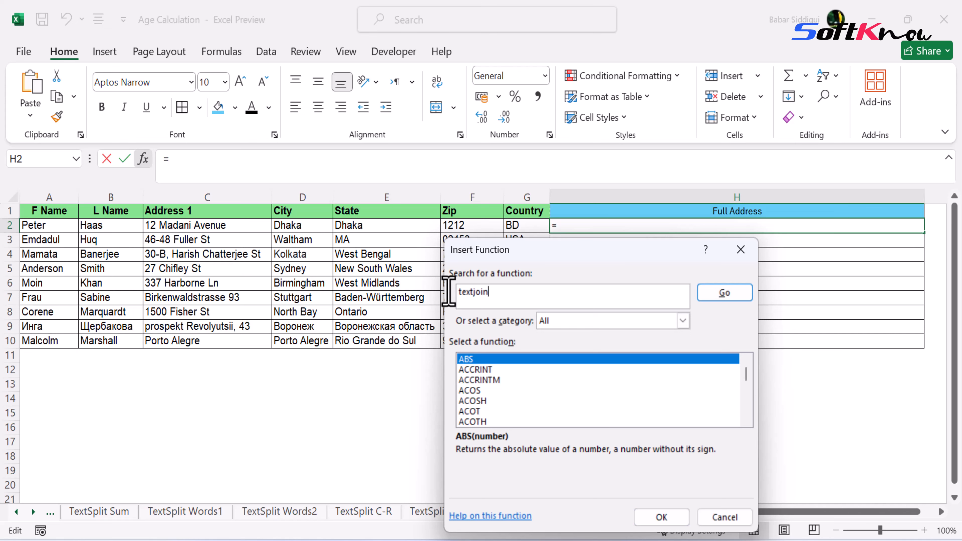
key("Return")
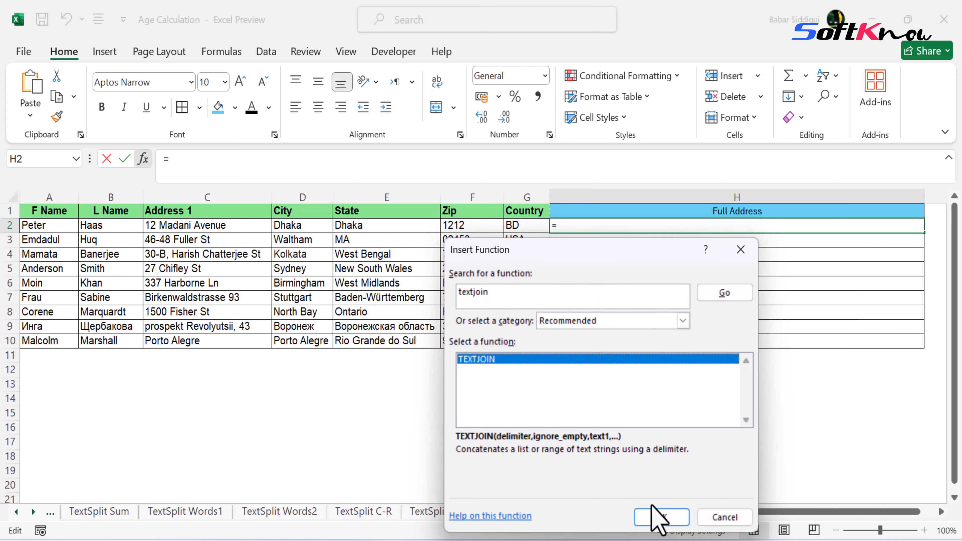
left_click(658, 516)
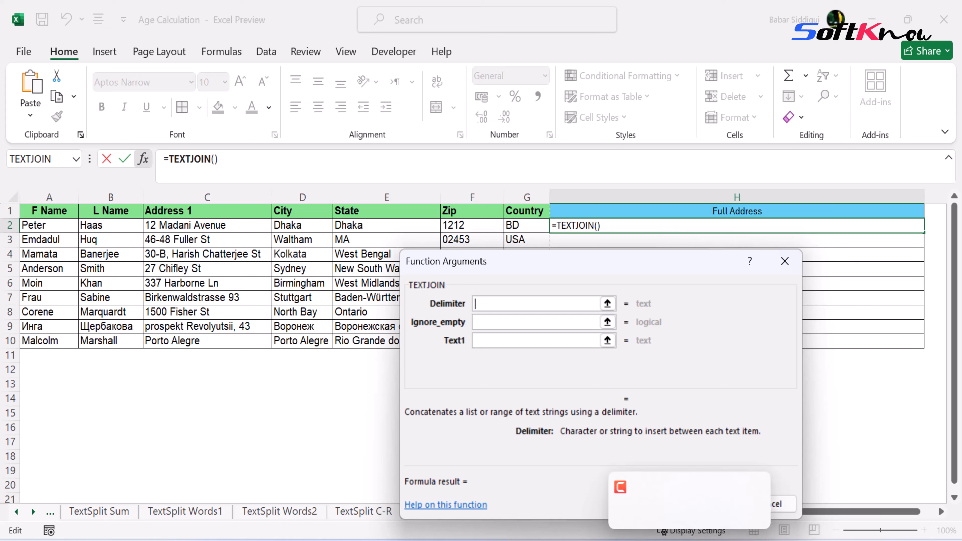
Step: Set TEXTJOIN's delimiter to a comma, ignore_empty to true and text1 to A2:G2, then confirm
left_click(689, 540)
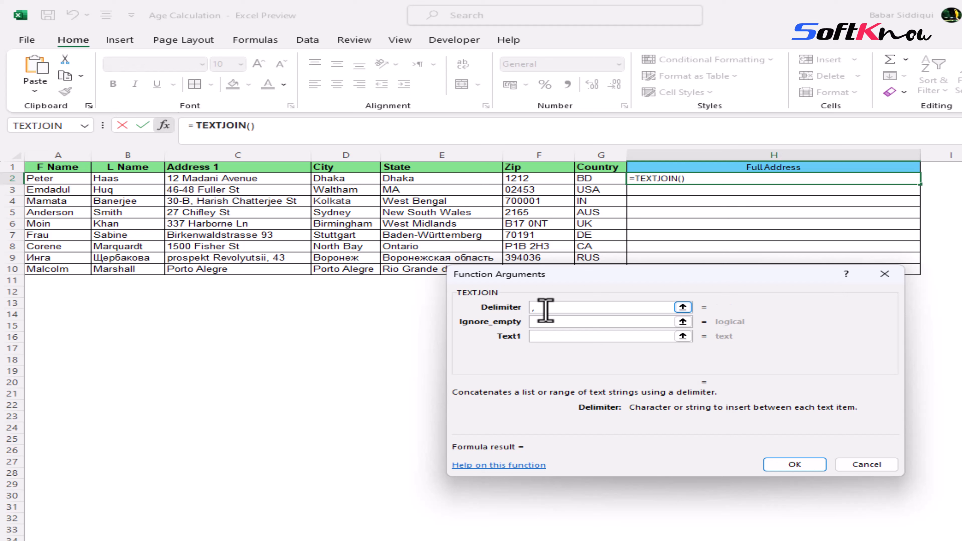
left_click(558, 324)
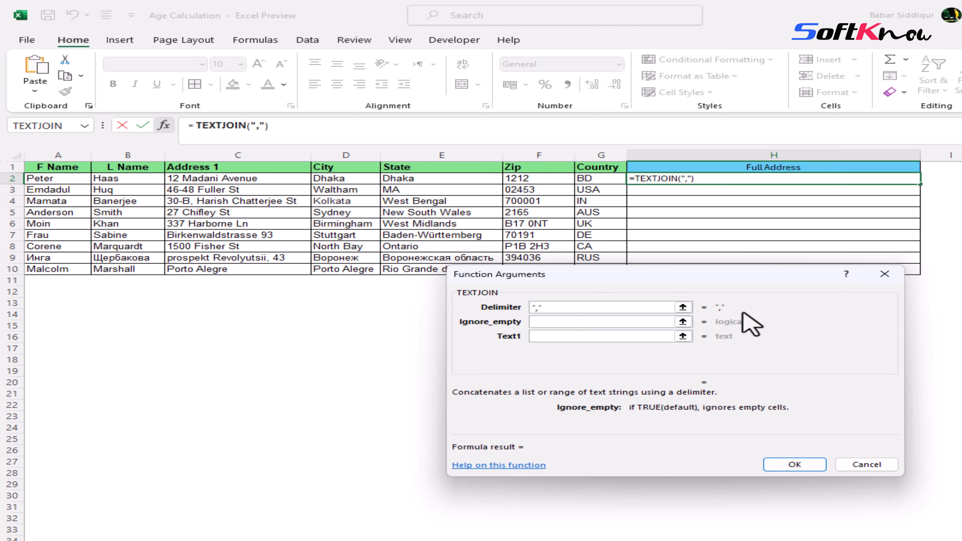
type("tr")
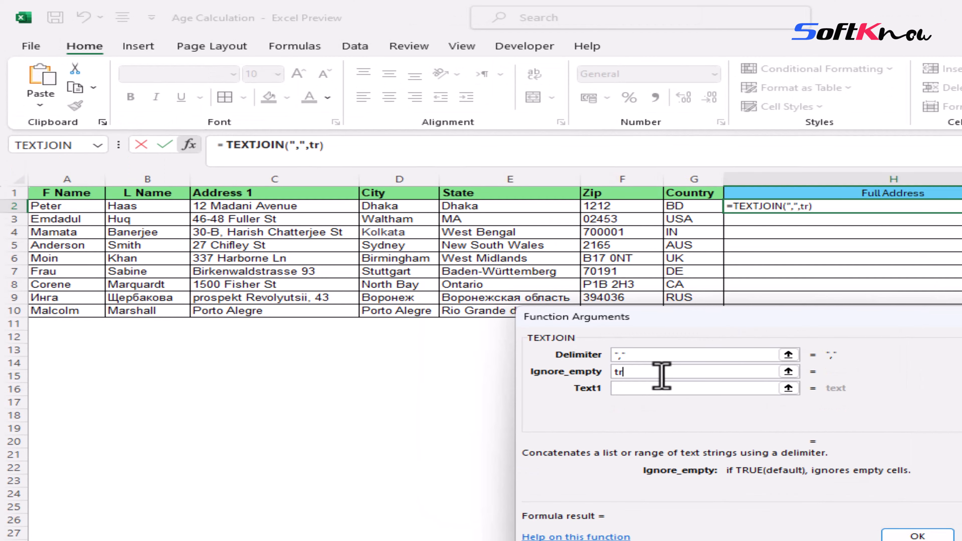
type("ue")
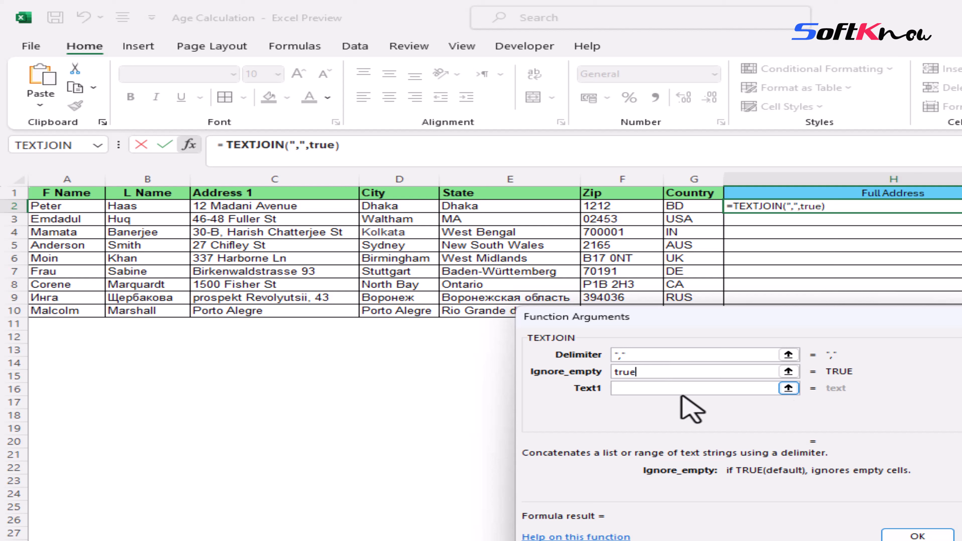
left_click(665, 390)
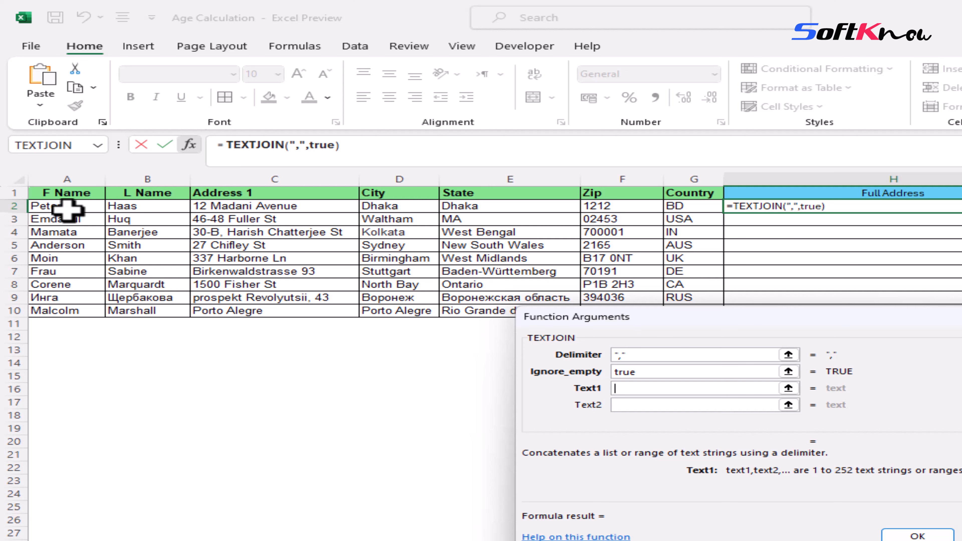
left_click_drag(66, 205, 576, 210)
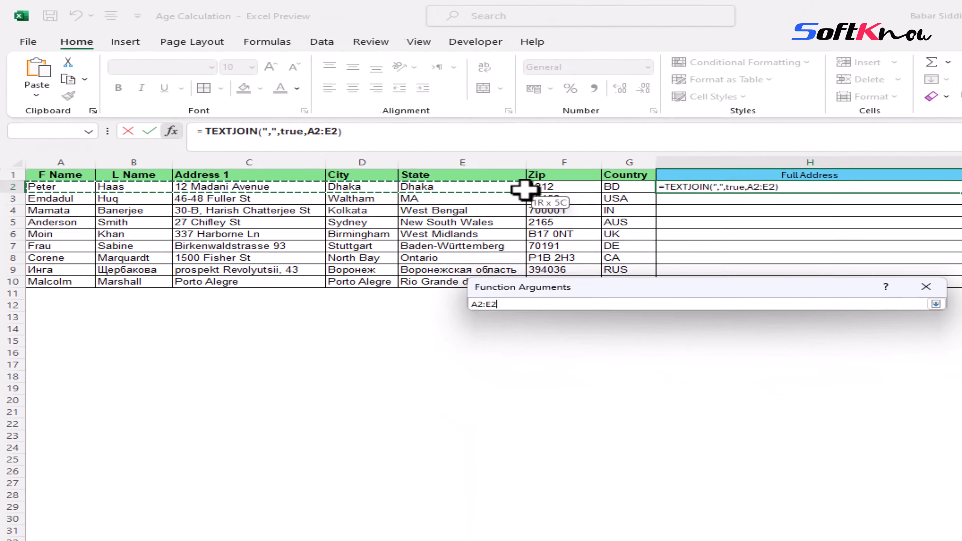
left_click_drag(524, 189, 575, 176)
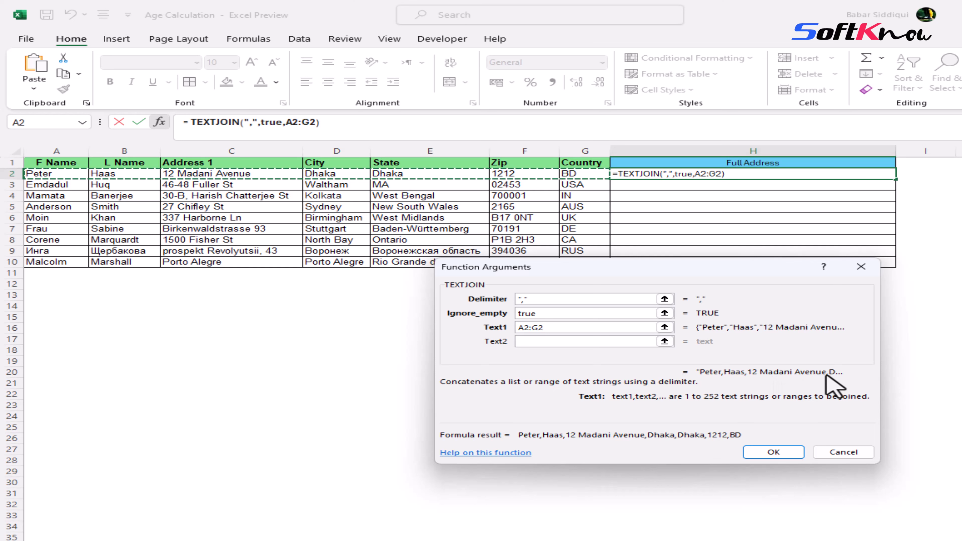
left_click(774, 452)
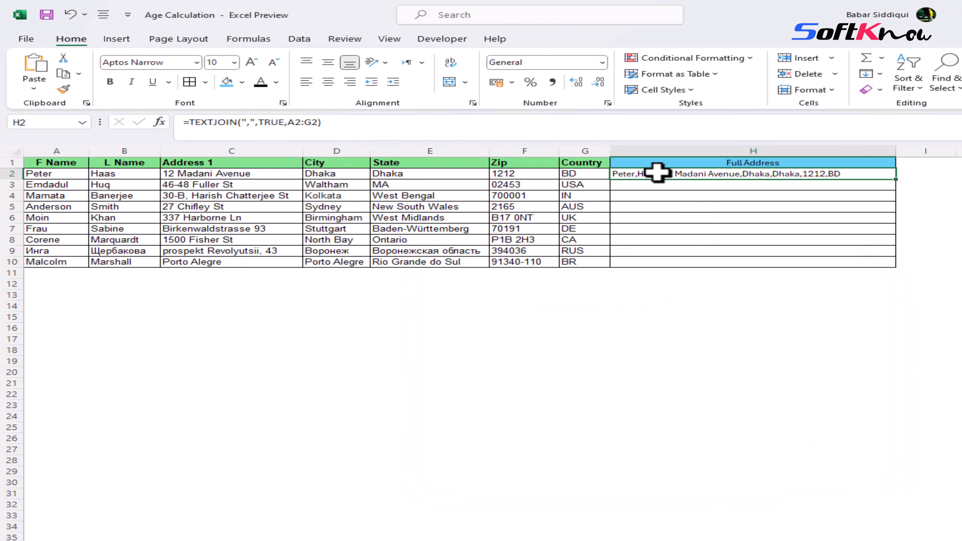
Step: Fill H2's TEXTJOIN formula down through H10
double_click(642, 175)
key("Escape")
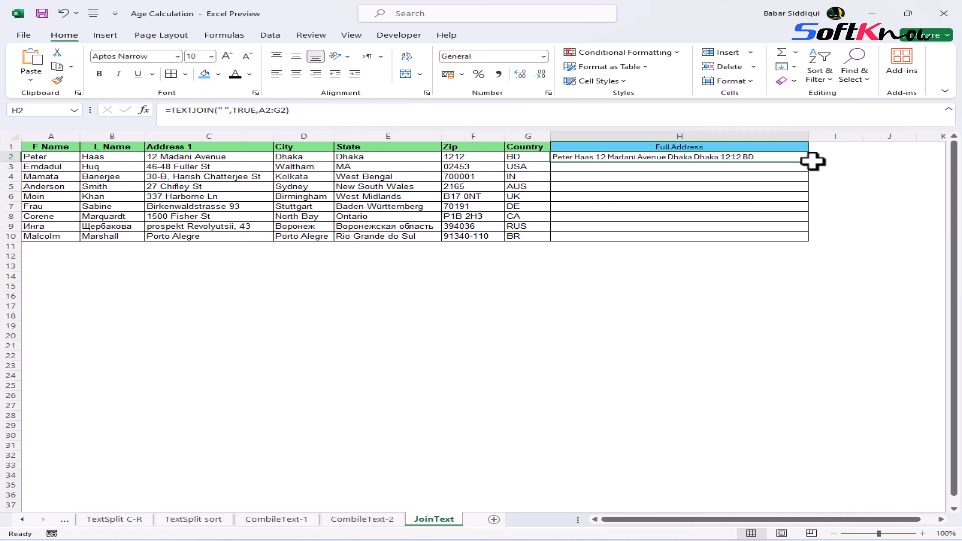
left_click_drag(810, 165, 816, 244)
left_click(674, 306)
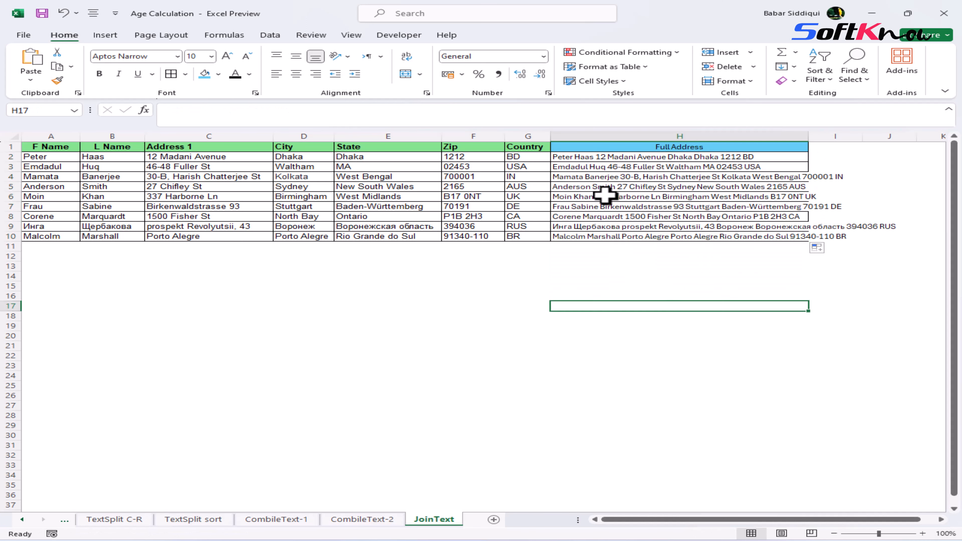
Step: Change the delimiter in H2's formula to a hyphen followed by a space
left_click(586, 157)
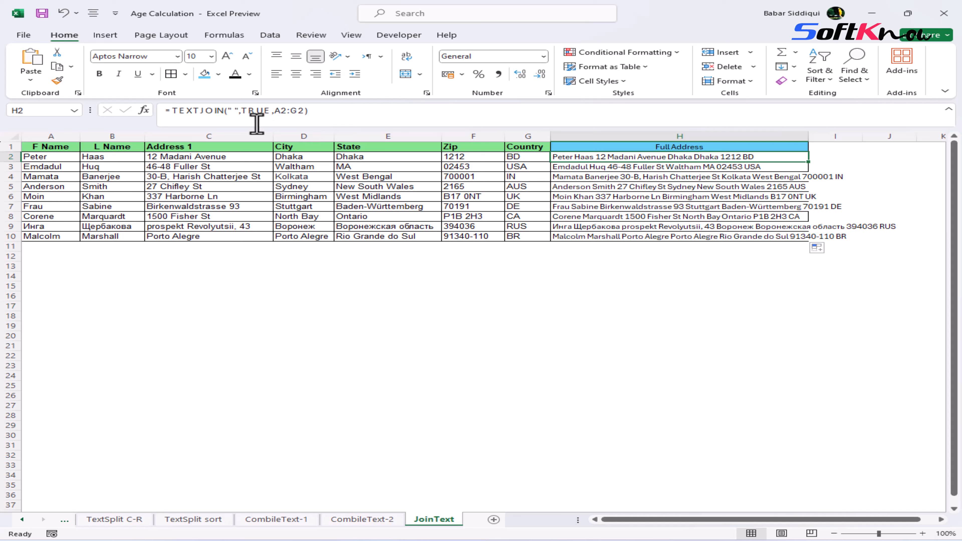
left_click(308, 112)
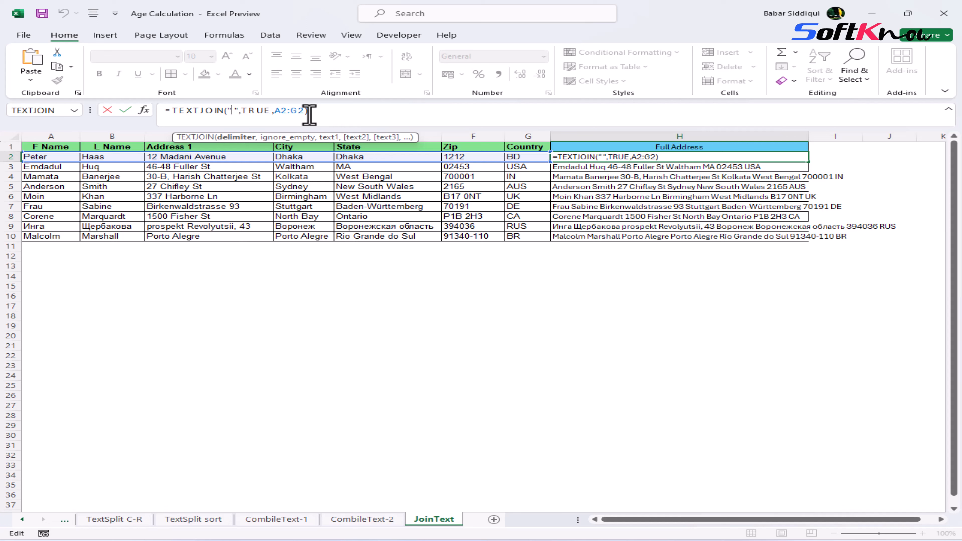
type("-")
key("Return")
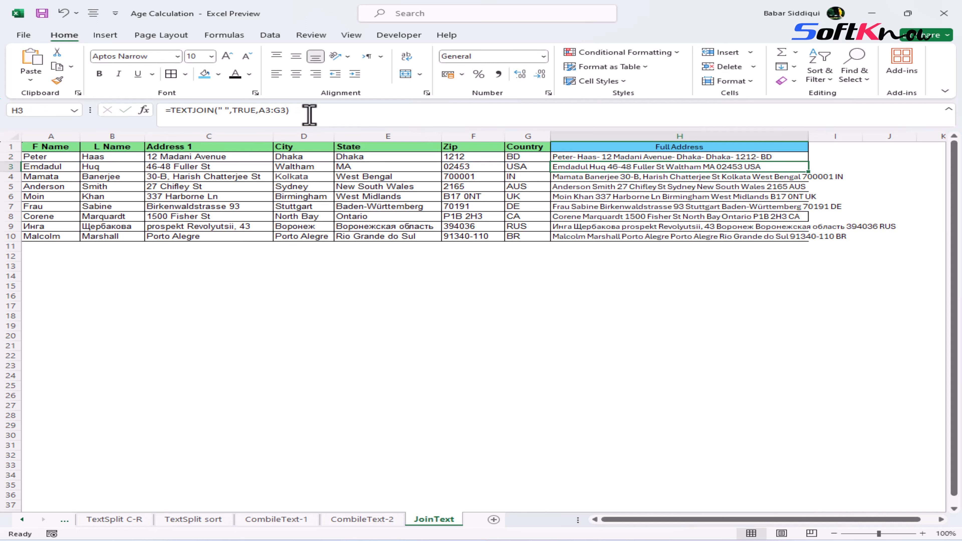
Step: Change H2's delimiter to a comma followed by a space and fill the formula down to H10
key("Up")
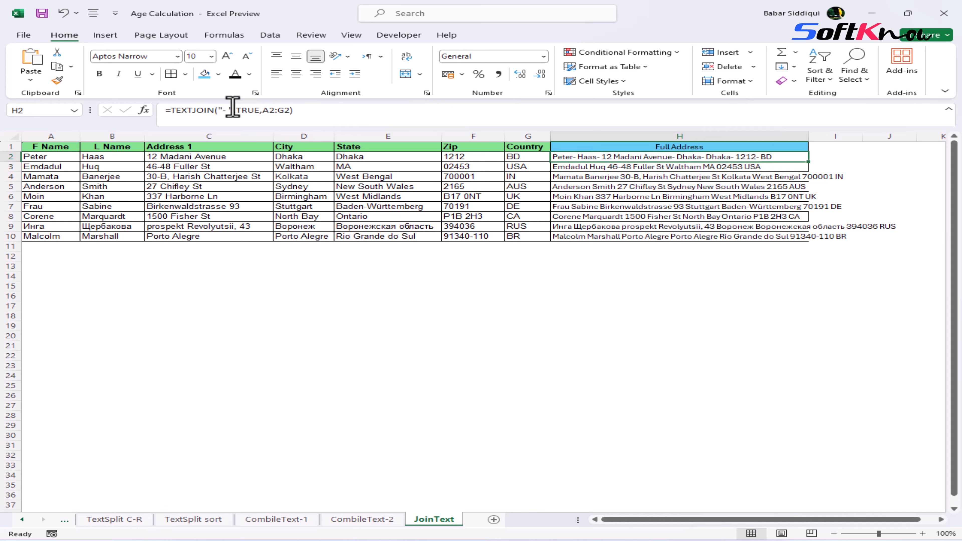
left_click(223, 110)
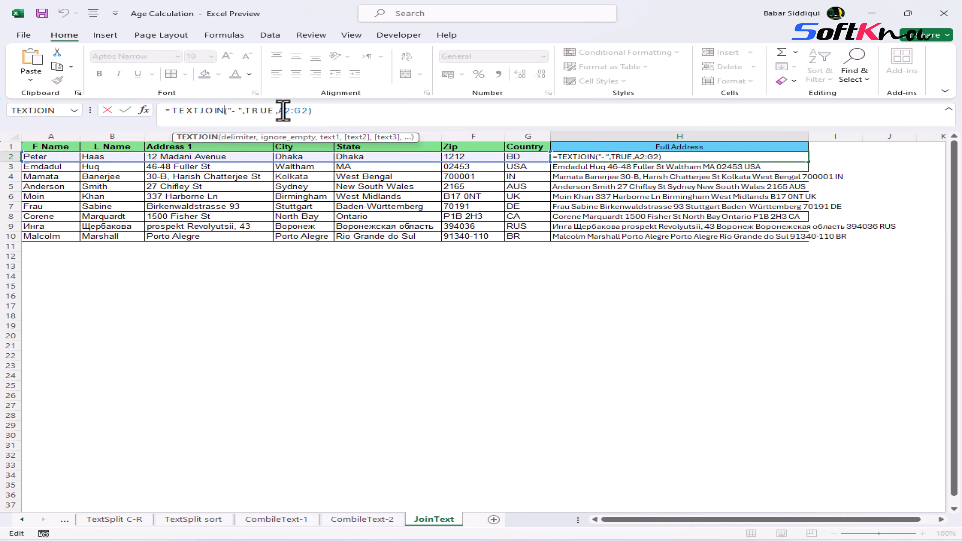
key("Right")
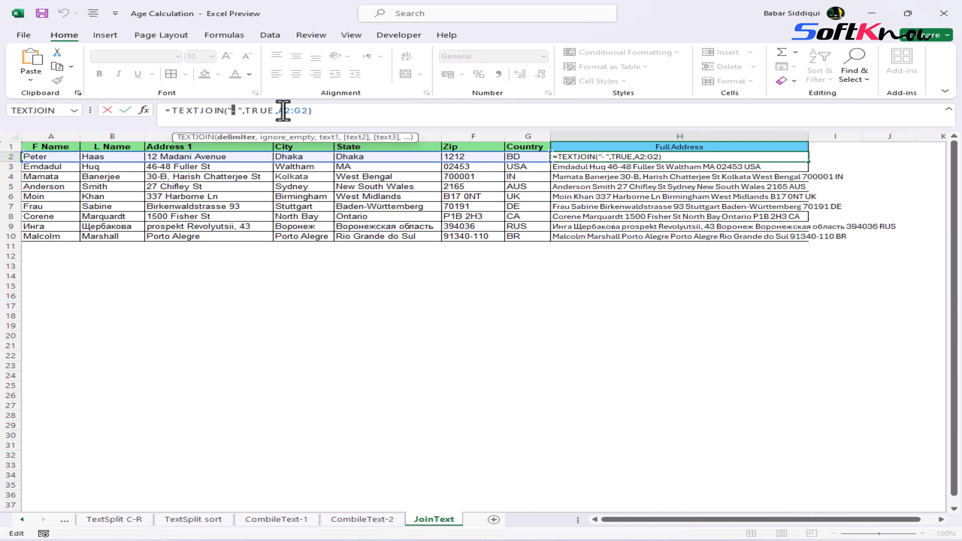
type(",")
key("ctrl+Return")
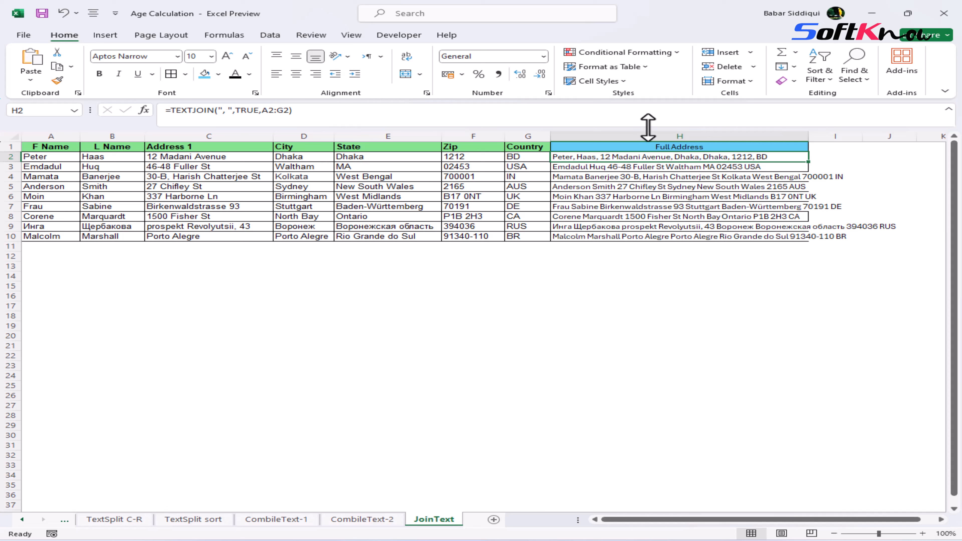
left_click_drag(808, 161, 818, 241)
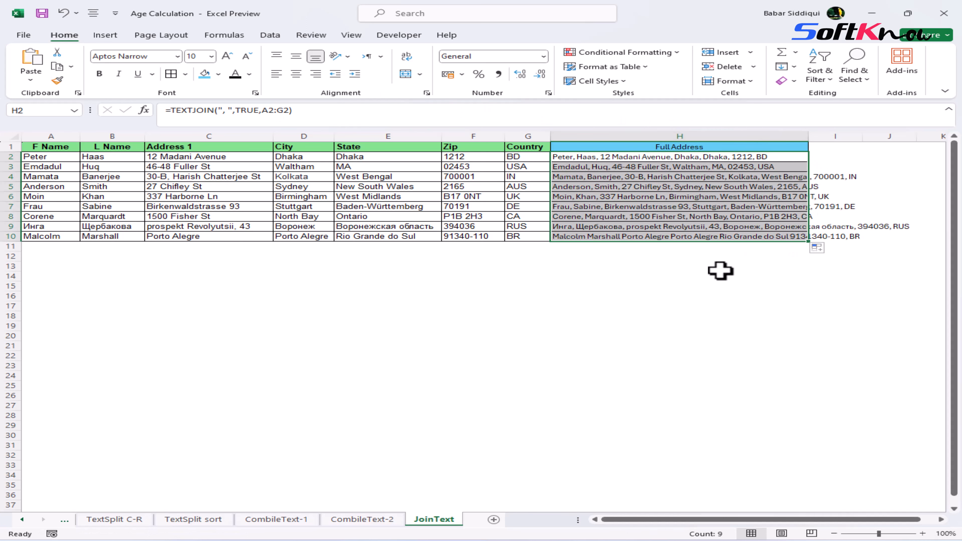
left_click(673, 277)
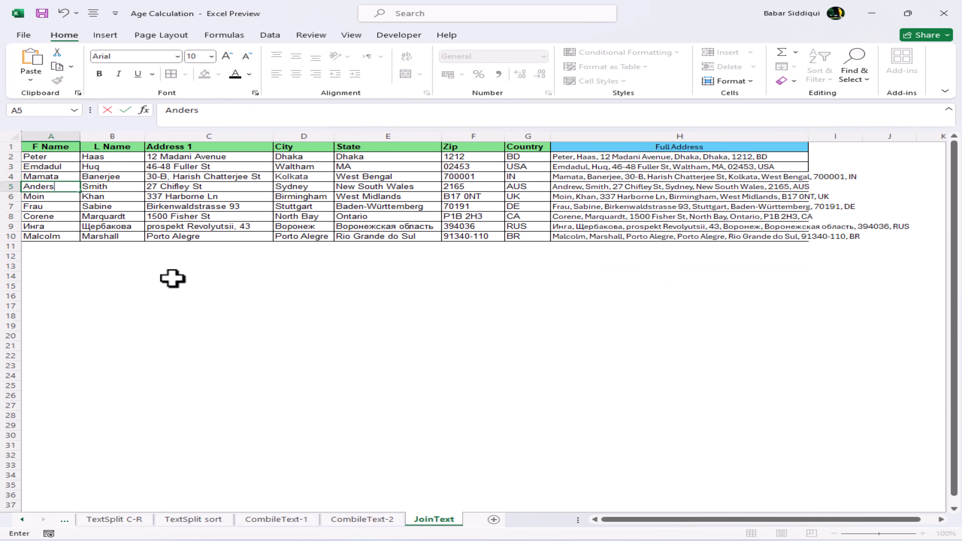
Step: Enter Anderson as the first name in A5
key("Return")
Step: Move through the rows to review the Full Address formulas and results
key("Up")
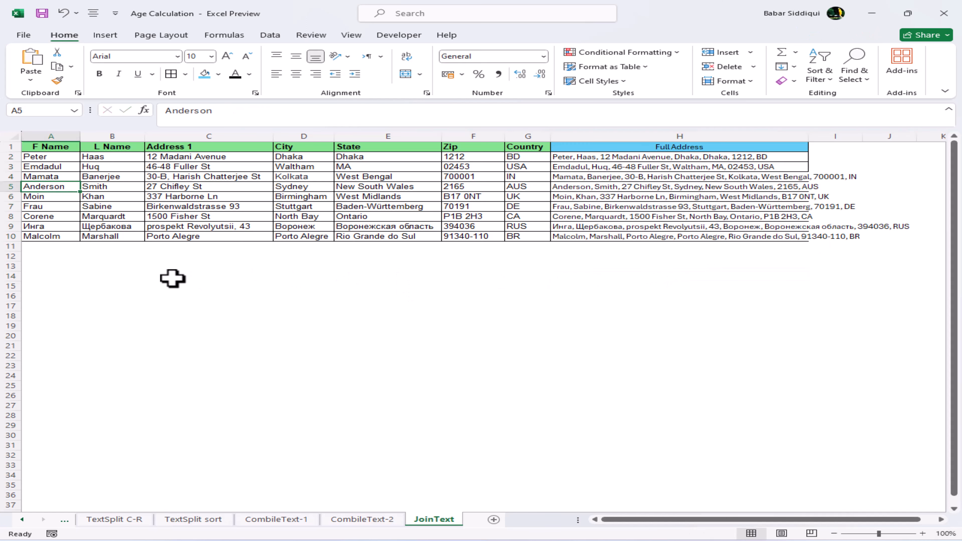
key("Right")
key("Right")
key("Right")
key("Right")
key("Right")
key("Right")
key("Right")
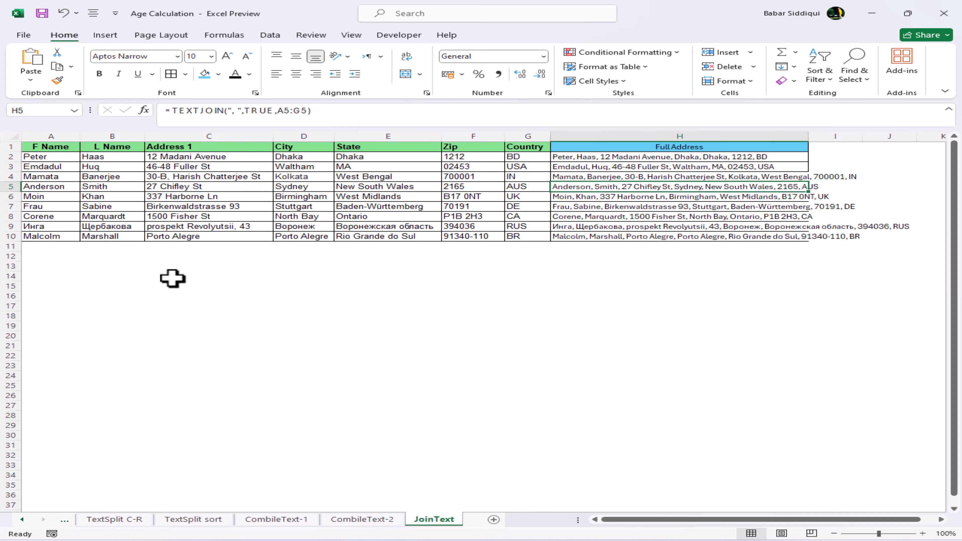
key("Down")
key("Down")
key("Down")
key("Down")
key("Down")
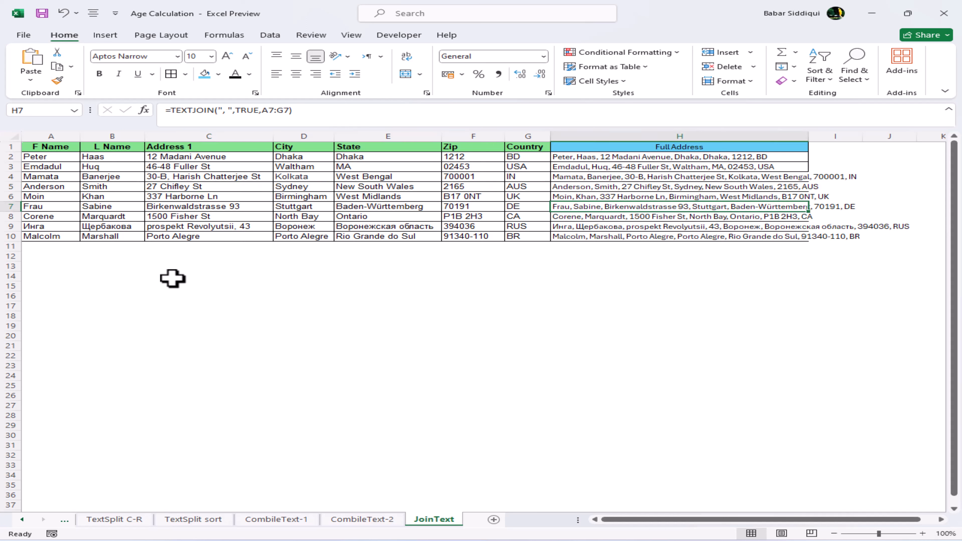
key("Left")
key("Left")
key("Left")
key("Left")
key("Left")
key("Left")
key("Left")
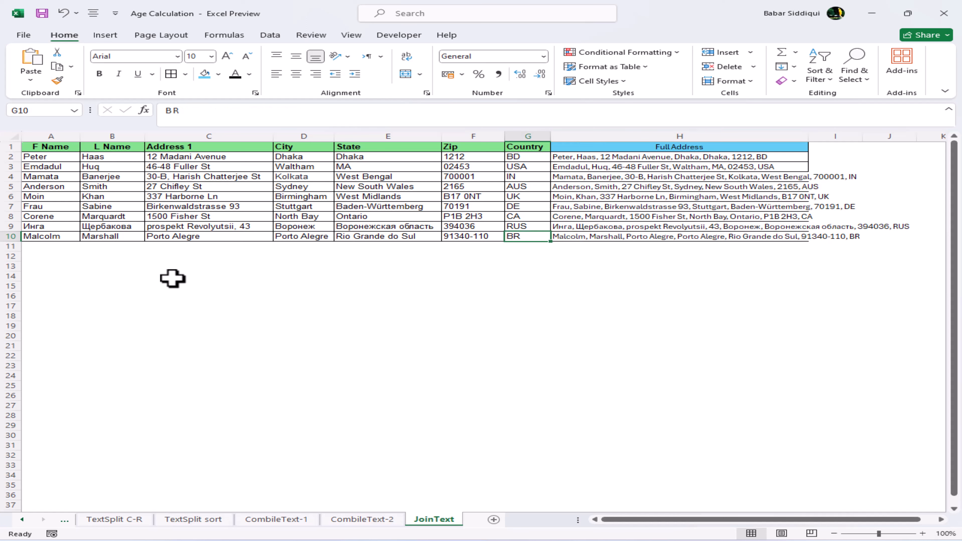
key("Right")
key("Right")
key("Right")
key("Right")
key("Right")
key("Right")
key("Right")
key("Right")
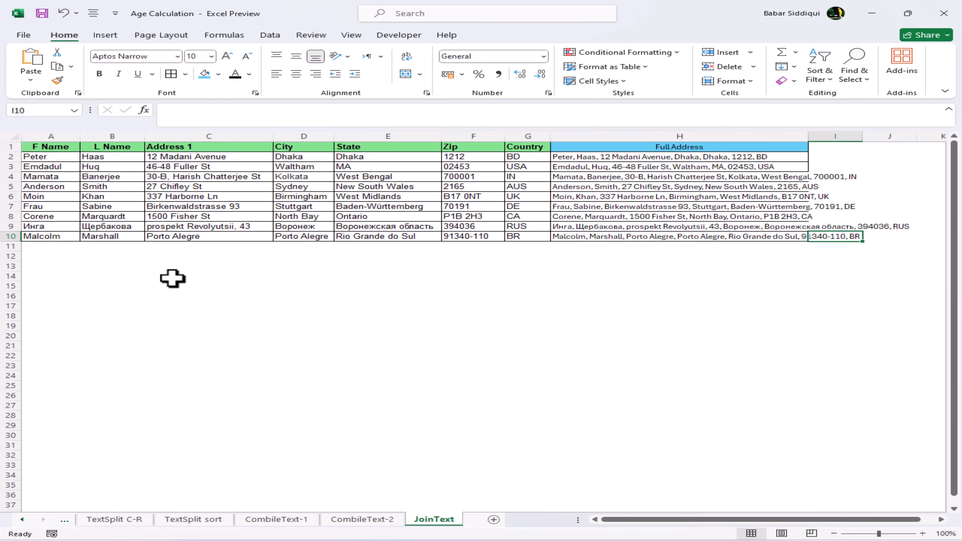
key("Left")
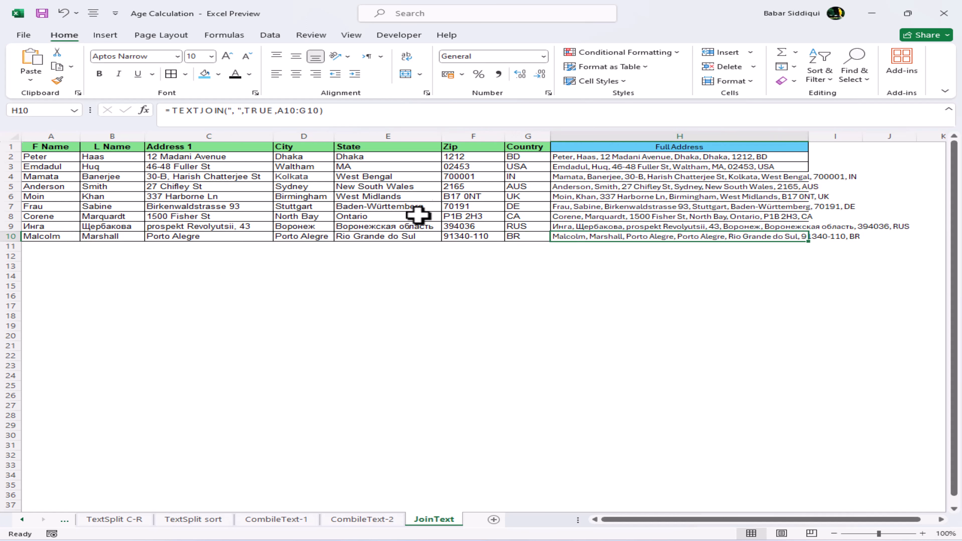